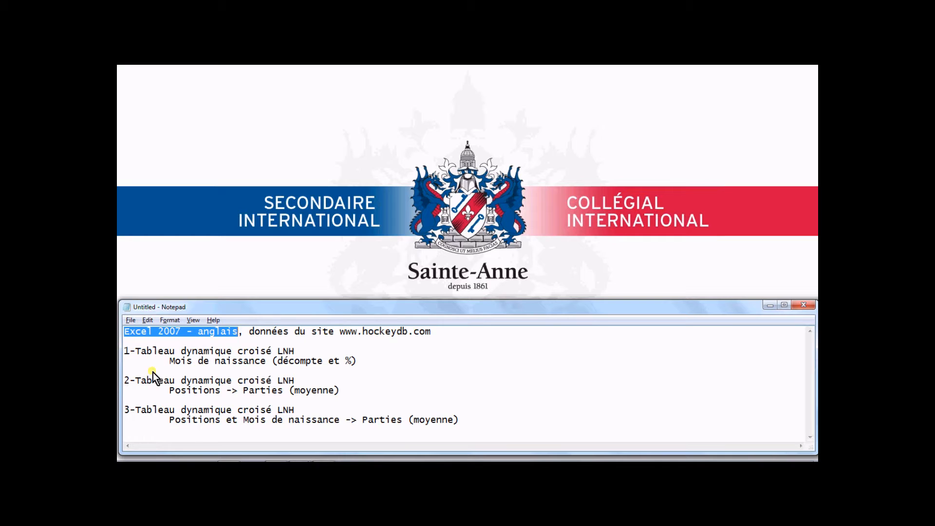
- Review the Notepad outline's data source and its three planned NHL pivot tables
drag(340, 332, 431, 336)
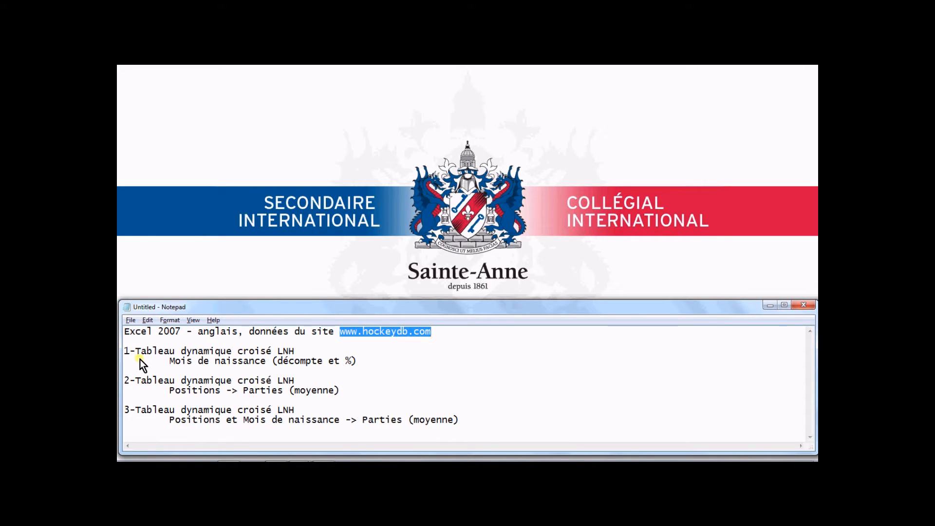
drag(135, 351, 364, 363)
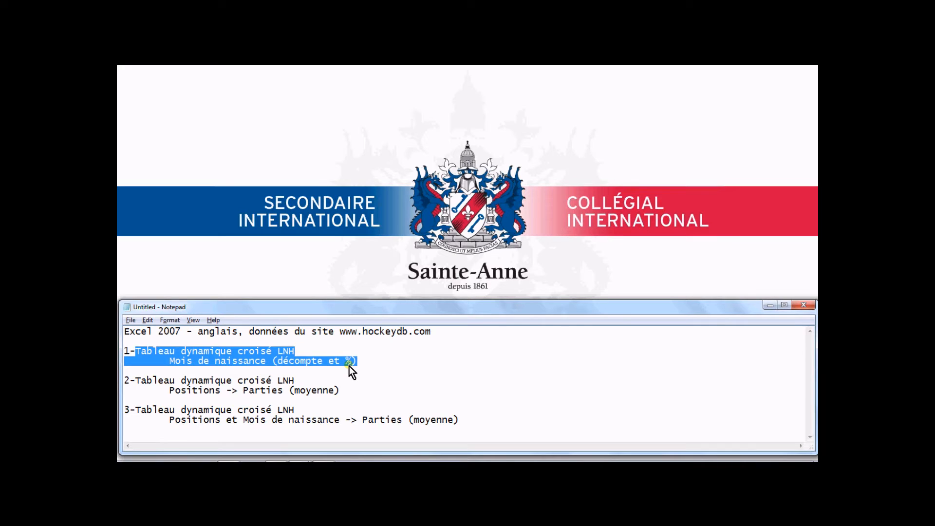
drag(136, 381, 341, 391)
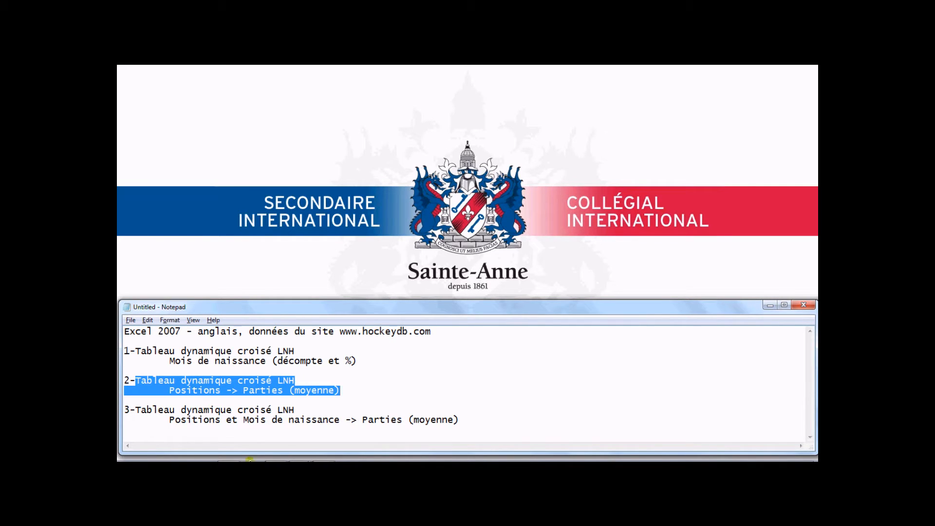
drag(136, 410, 382, 410)
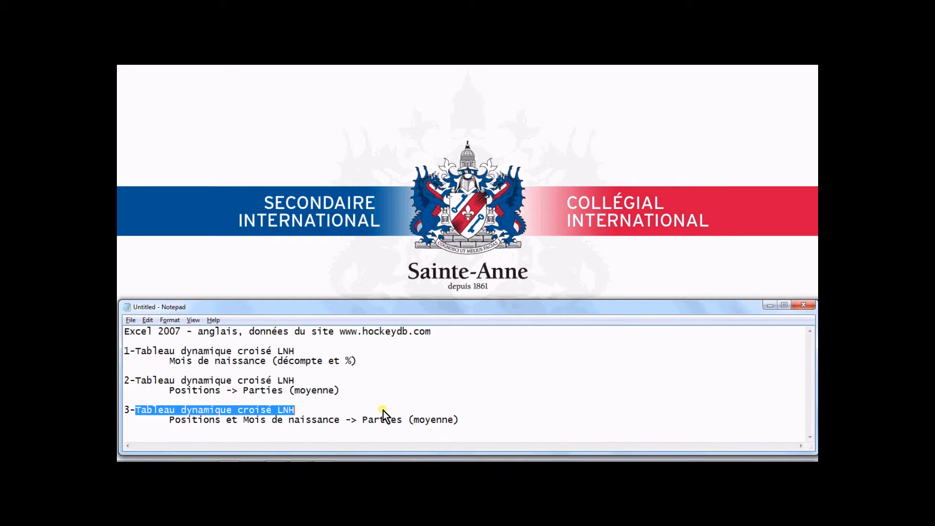
drag(455, 415, 462, 423)
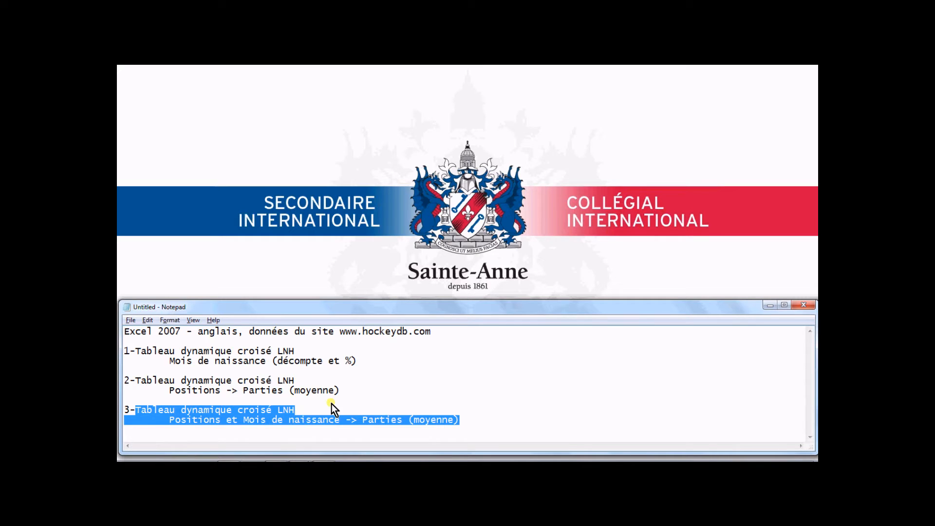
click(402, 434)
- Switch to the Excel workbook Historique joueurs NHL.xls and examine the header row and the birth month, birth city, first season and games played columns
key(alt+Tab)
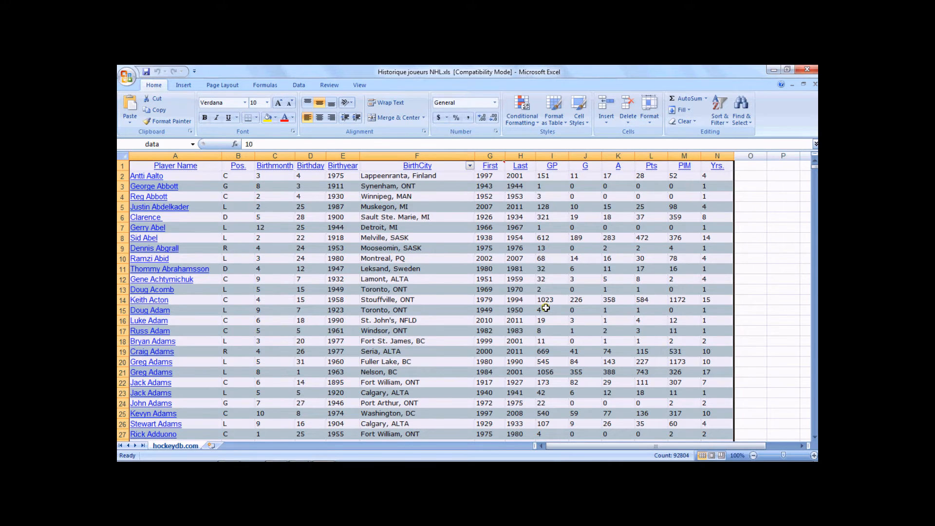
click(166, 176)
click(423, 187)
click(584, 197)
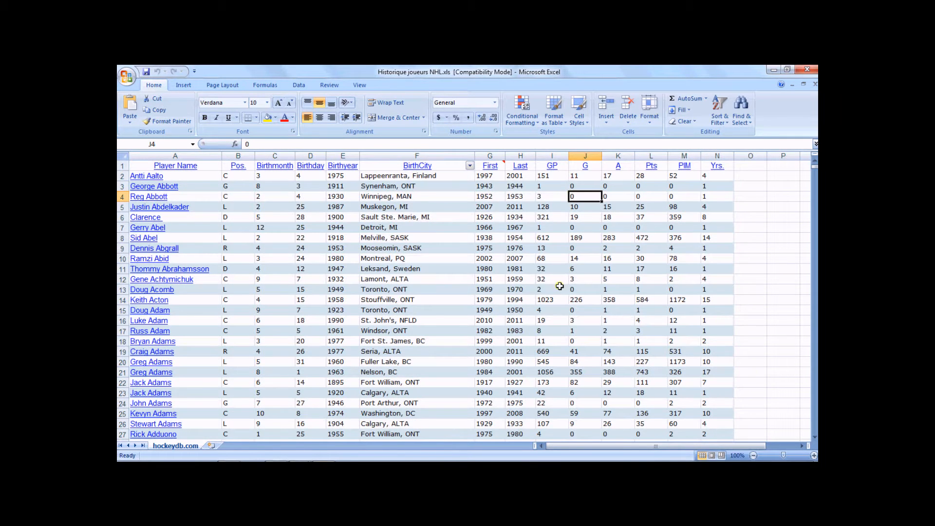
click(209, 195)
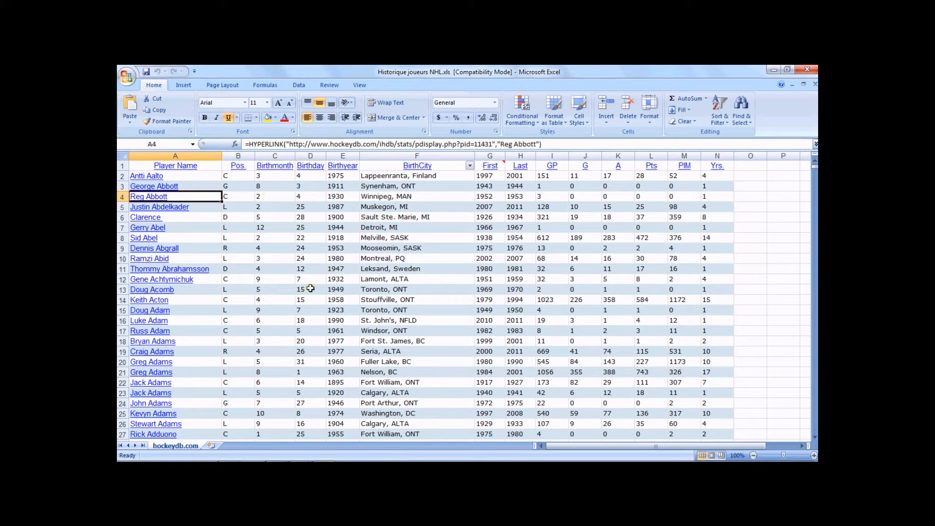
click(268, 156)
click(424, 156)
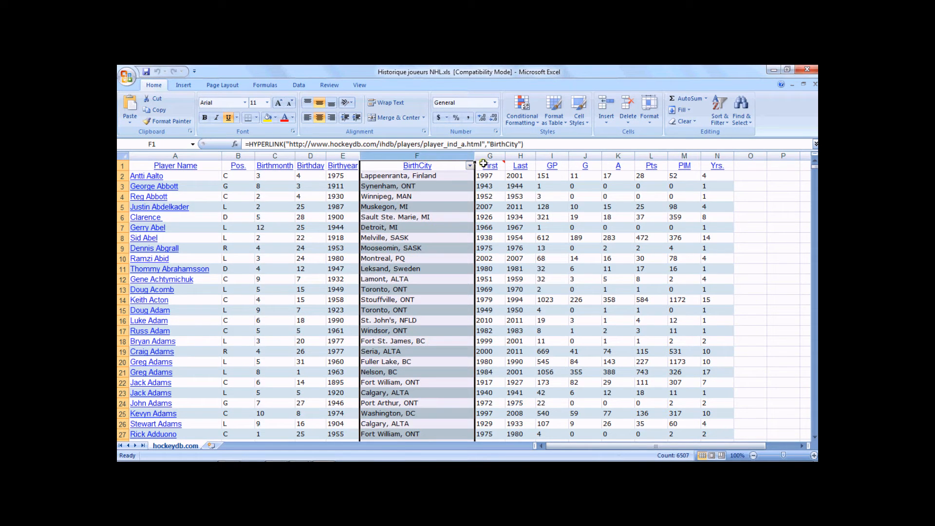
click(491, 156)
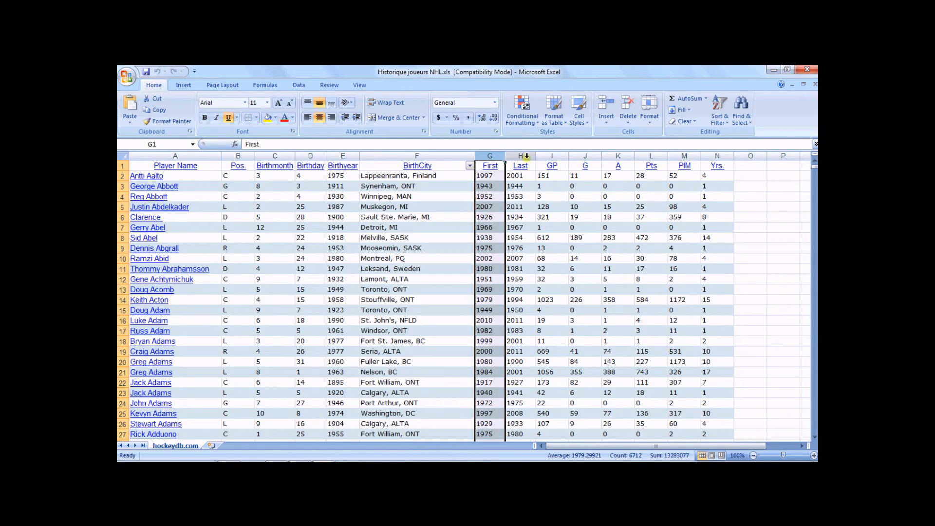
click(554, 156)
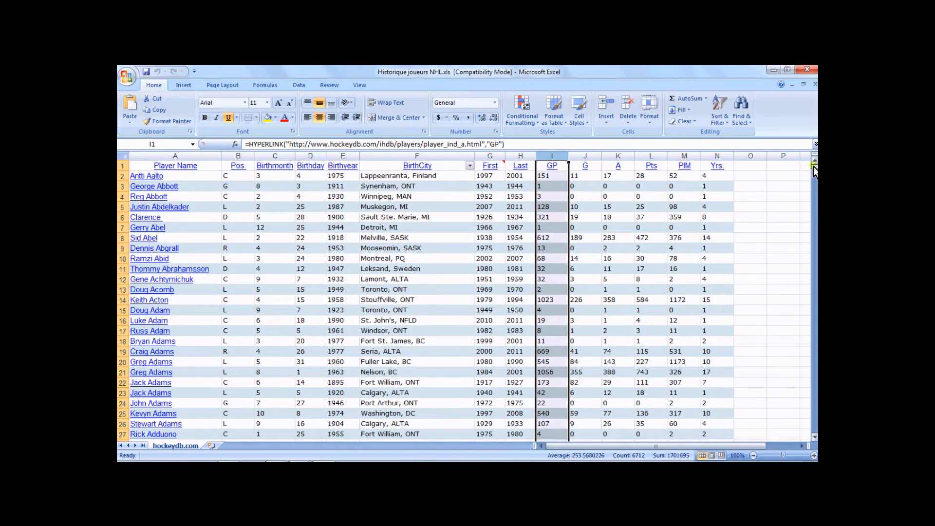
click(121, 165)
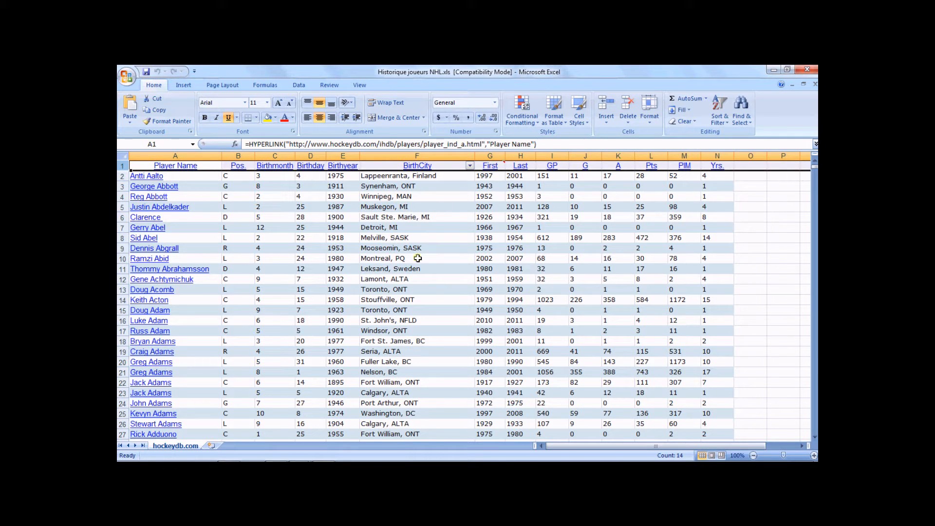
click(328, 194)
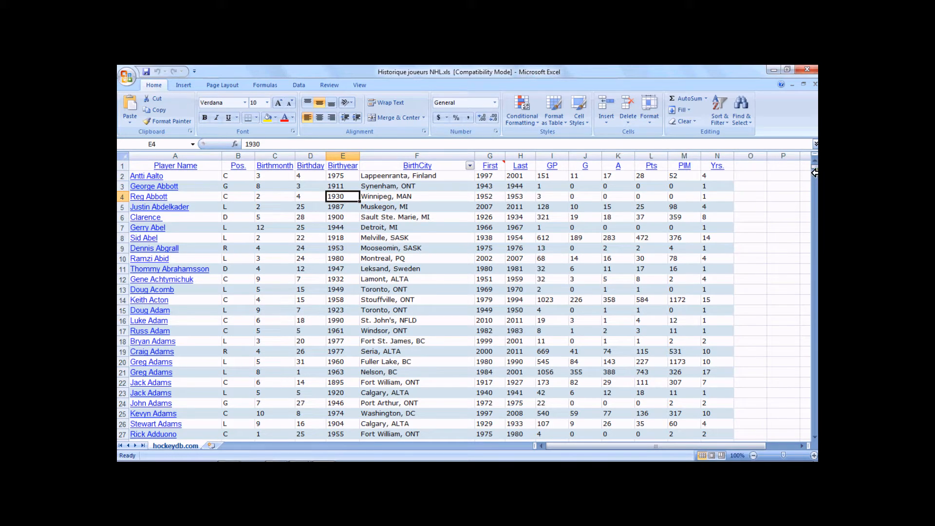
- Select the full player data range A1:N6712 on the hockeydb.com sheet, including the header row
drag(815, 171, 814, 435)
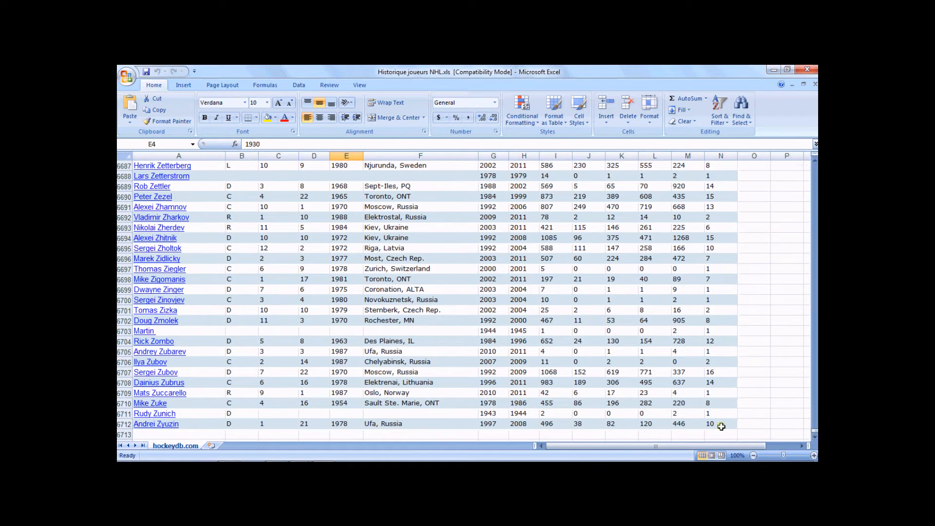
click(720, 426)
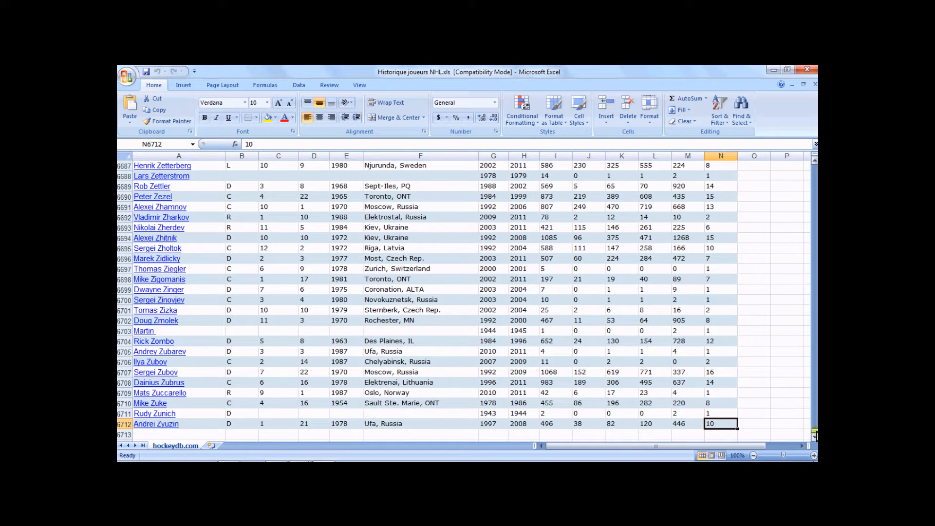
drag(814, 432, 812, 163)
shift+click(133, 164)
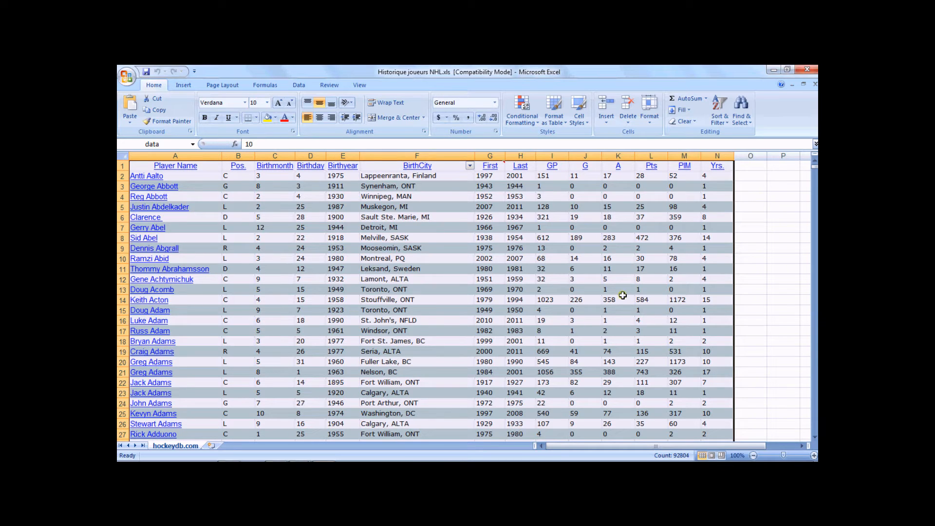
- Insert a PivotTable from the selected player data on a new worksheet
click(184, 85)
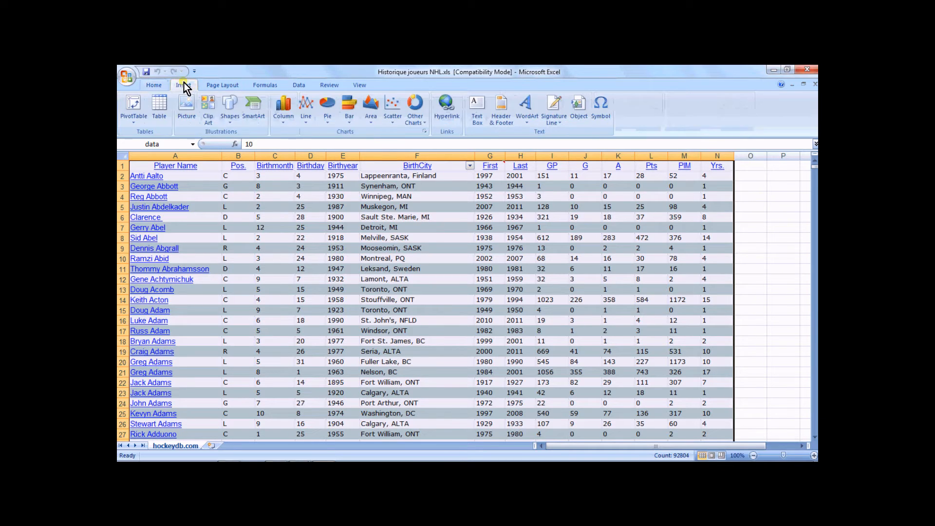
click(129, 106)
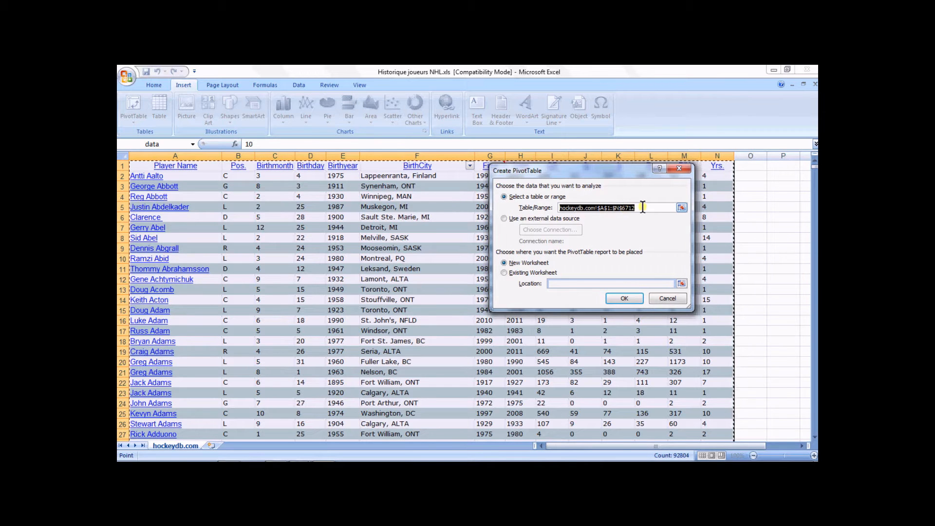
click(617, 298)
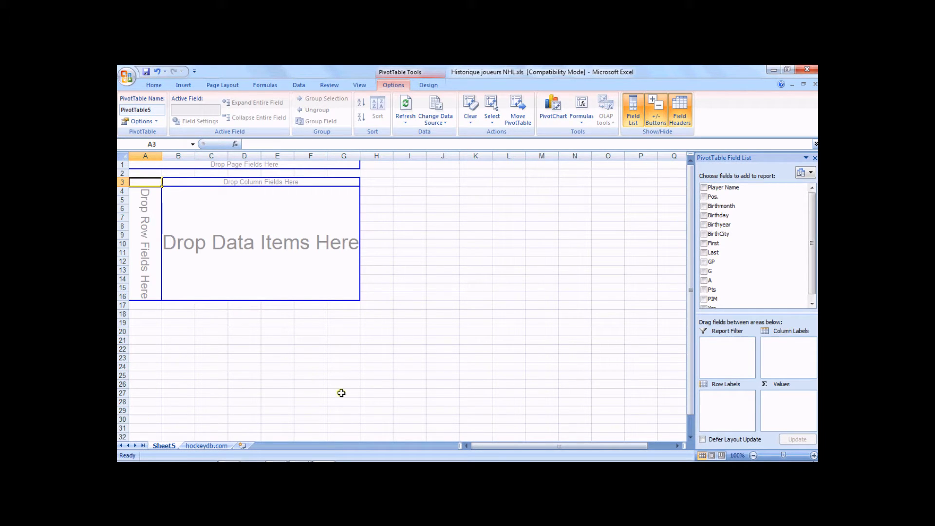
- Check the first pivot table's requirements in the Notepad notes and add Birthmonth as the row field in Excel
key(alt+Tab)
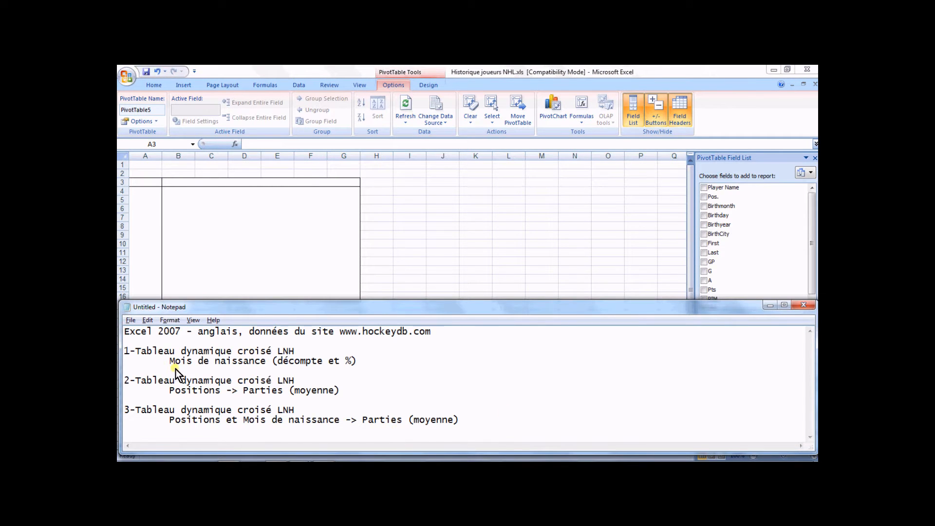
click(173, 369)
key(alt+Tab)
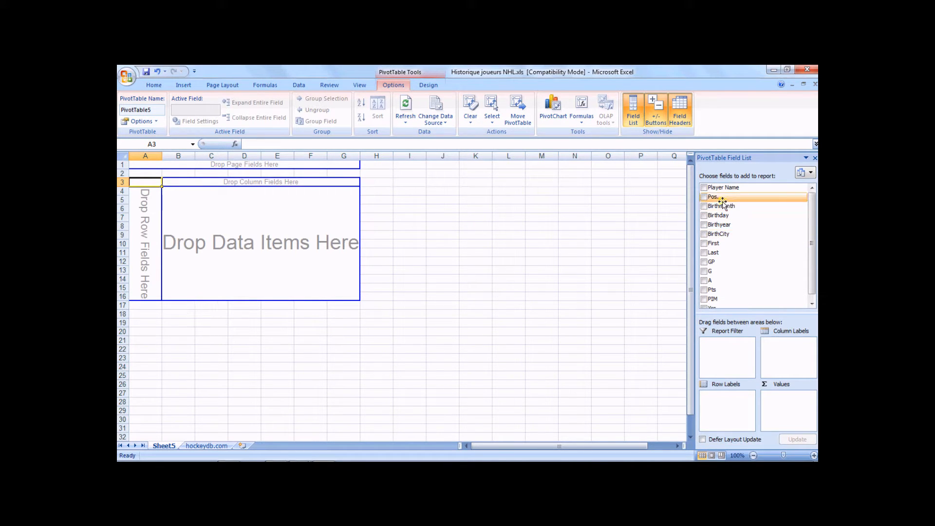
drag(717, 205, 137, 231)
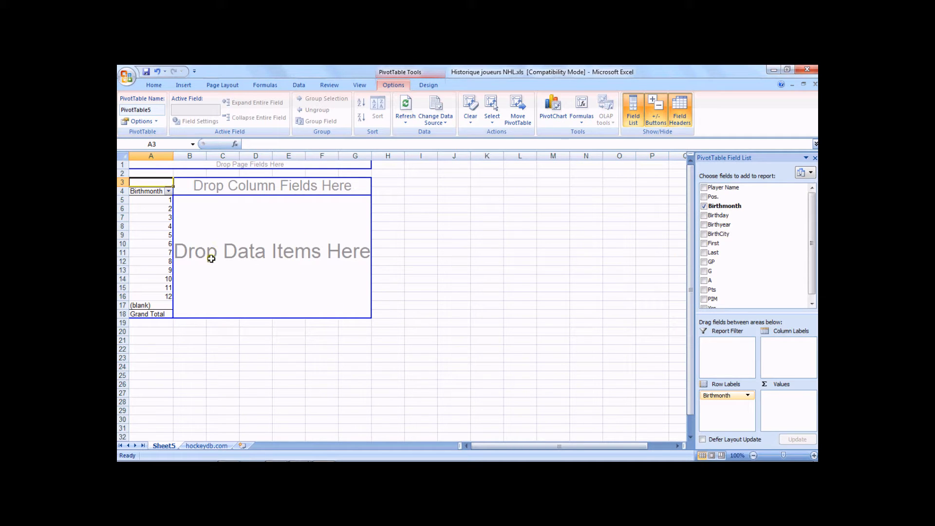
- Add Player Name twice as a data field and arrange the two counts side by side in columns
drag(727, 189, 256, 234)
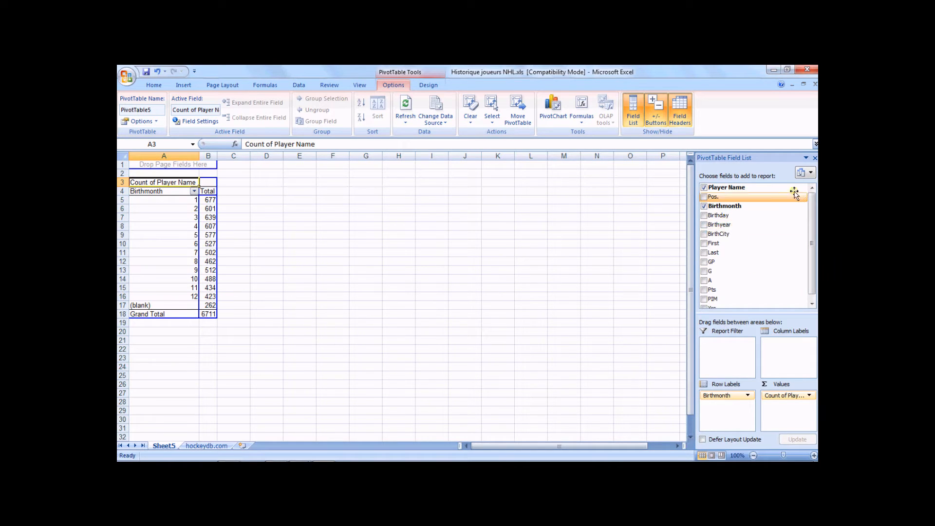
drag(725, 187, 210, 217)
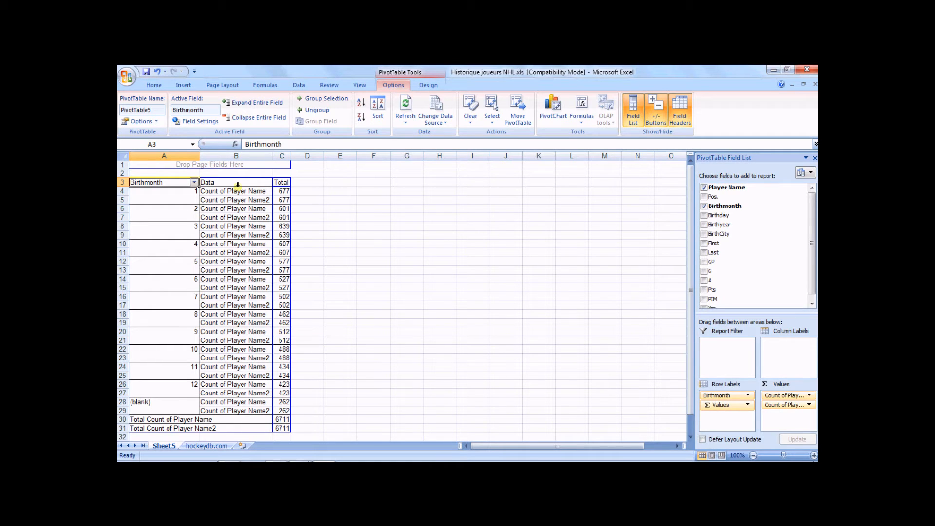
drag(215, 182, 278, 176)
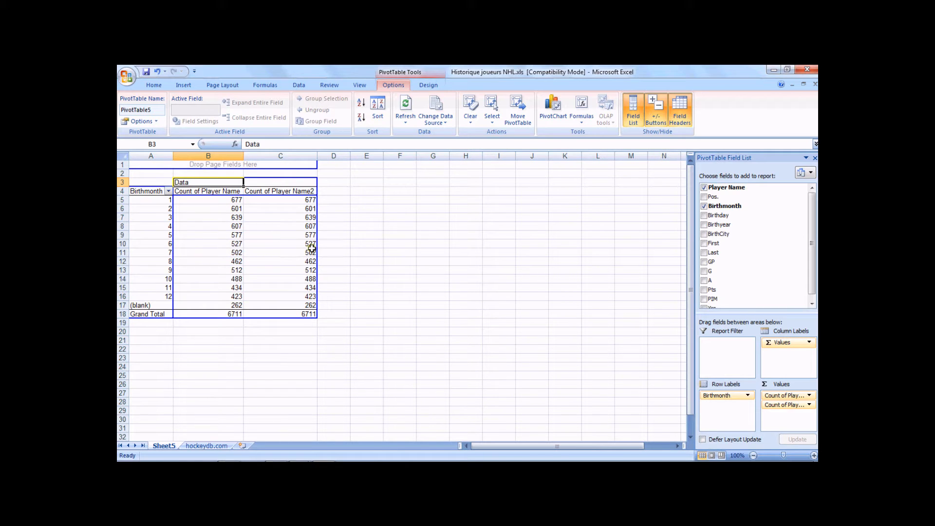
- Set the second Player Name count to show its values as % of total
click(281, 225)
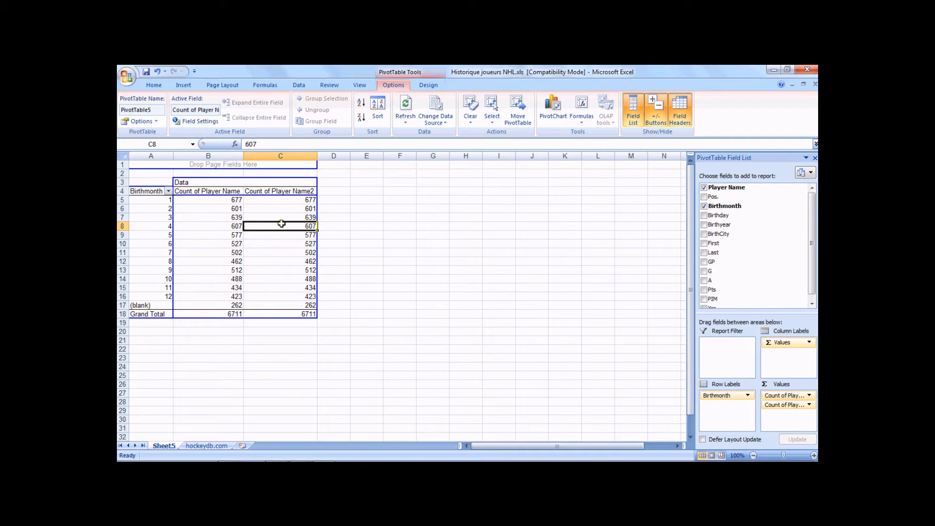
click(806, 404)
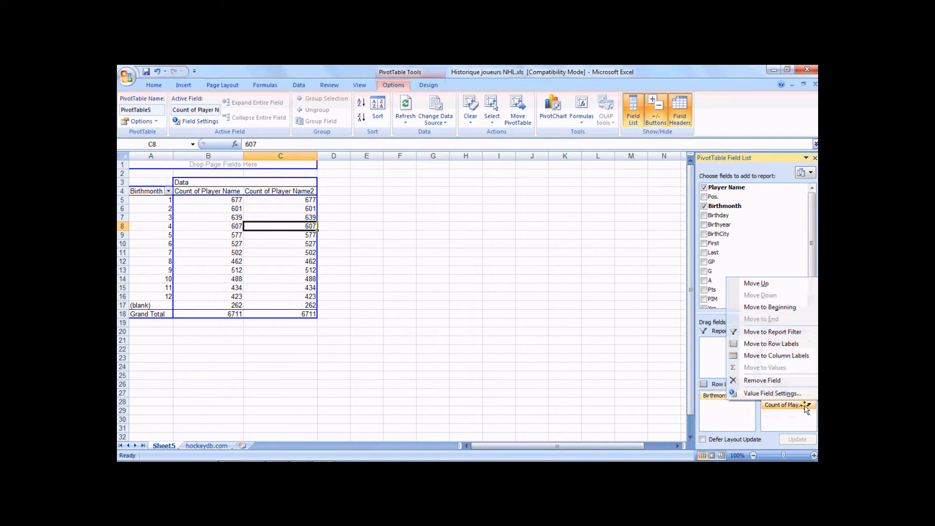
click(767, 393)
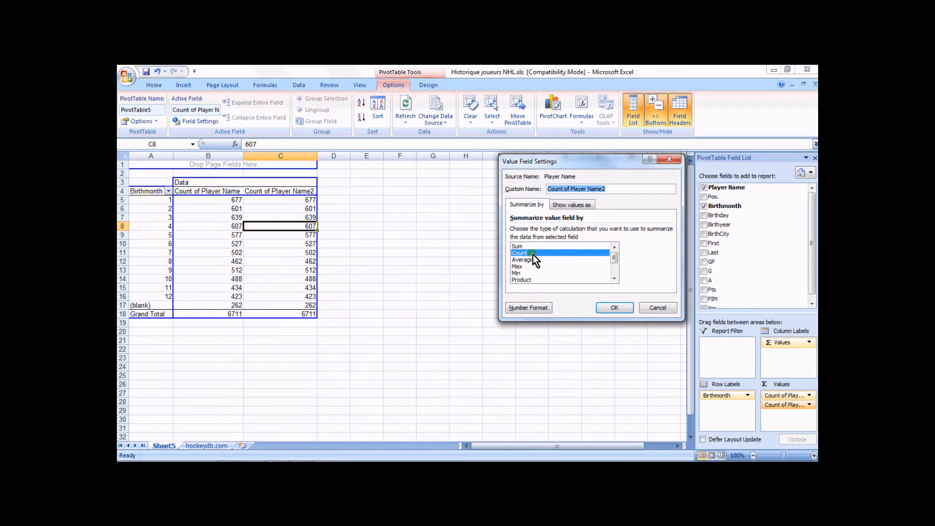
click(577, 206)
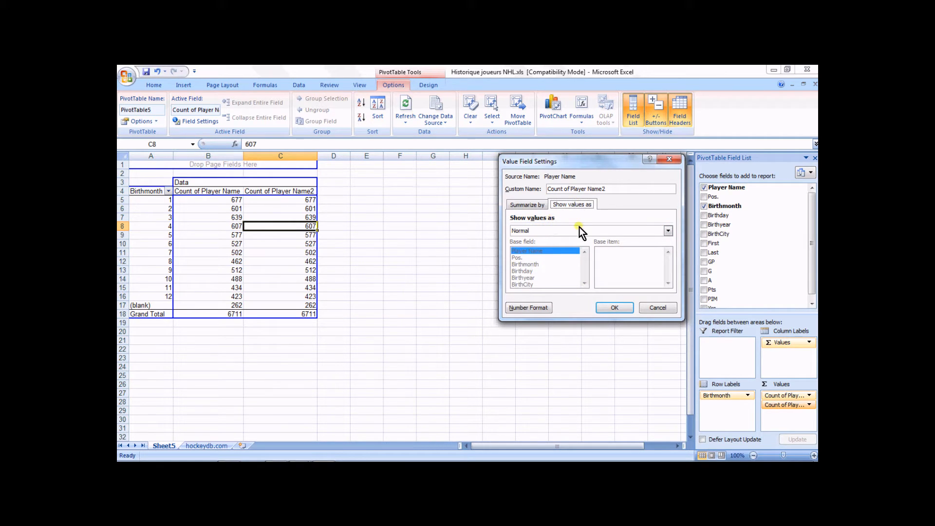
click(669, 232)
click(668, 272)
click(670, 273)
click(669, 273)
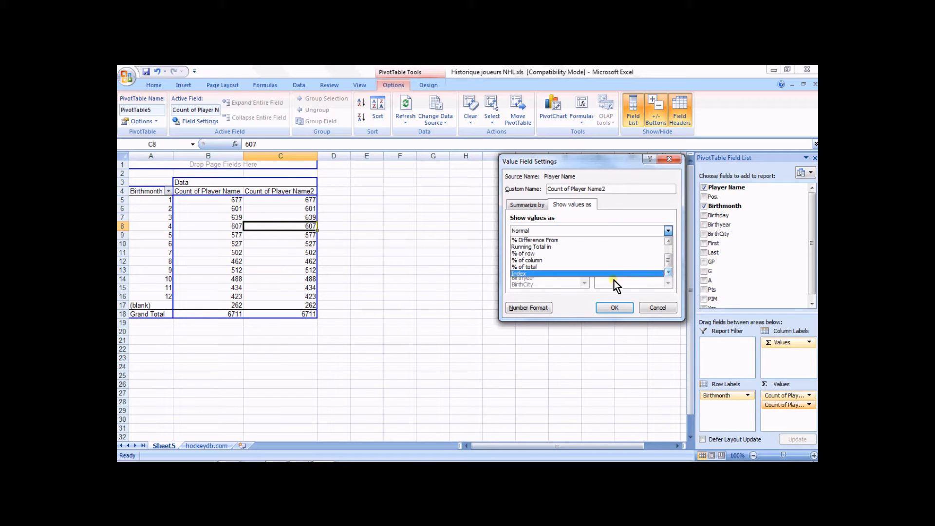
click(539, 268)
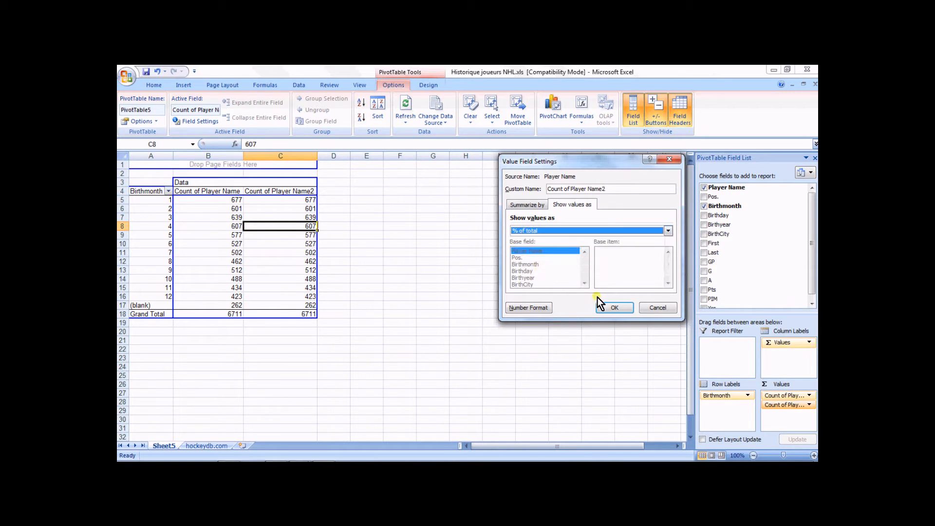
click(612, 309)
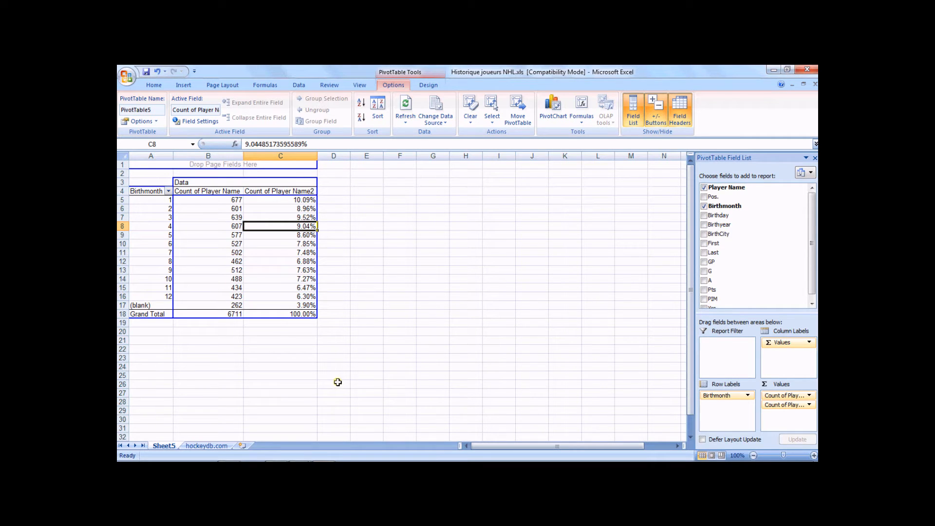
- Try to clear the header of the second Player Name count column in the pivot table
click(270, 193)
key(Delete)
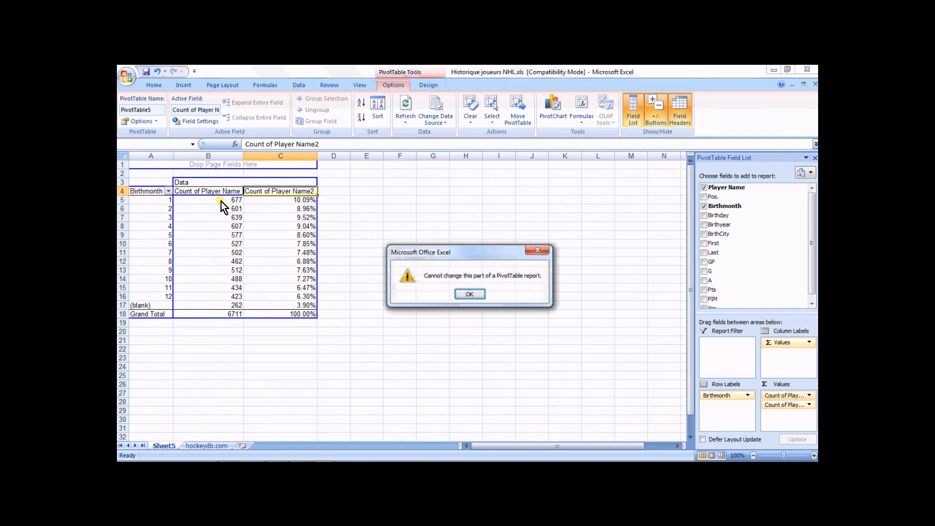
click(470, 294)
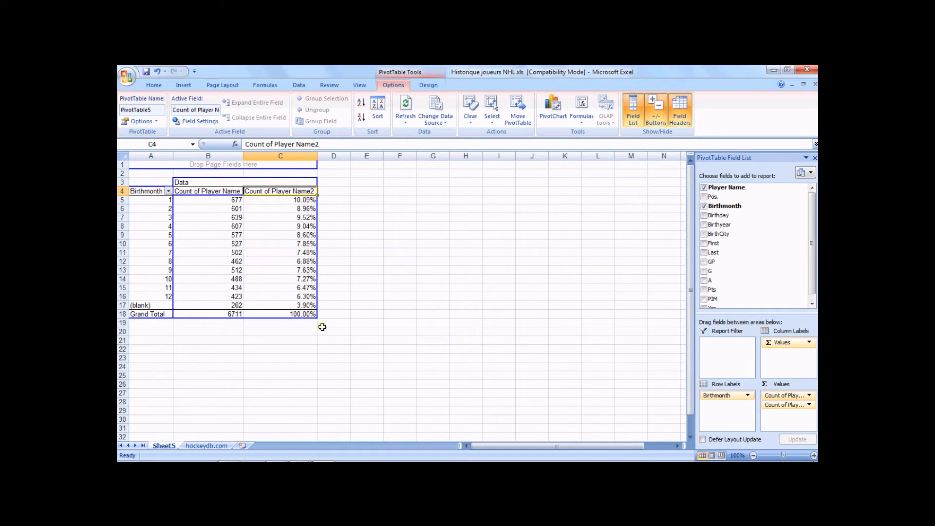
- Copy the whole birth-month pivot table range A1:D19 and paste it as values only starting at cell F1
drag(324, 324, 122, 155)
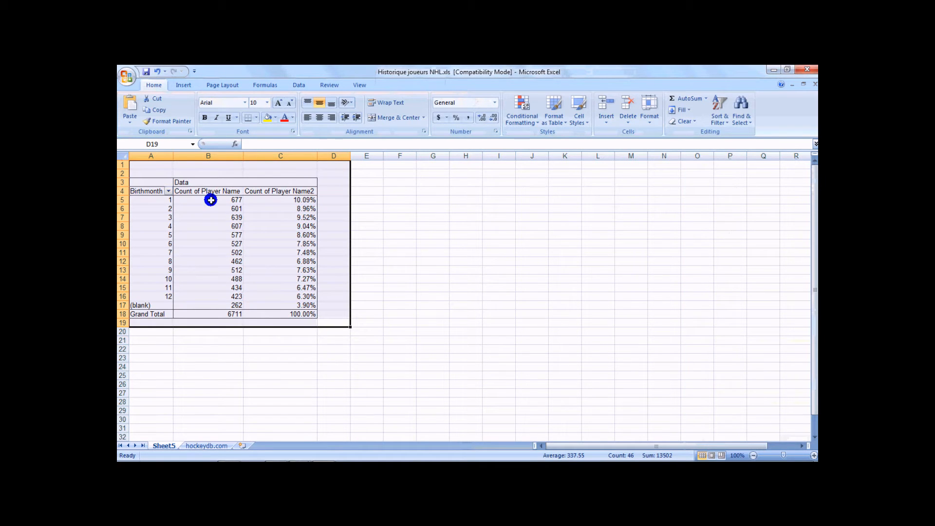
right_click(210, 197)
click(247, 219)
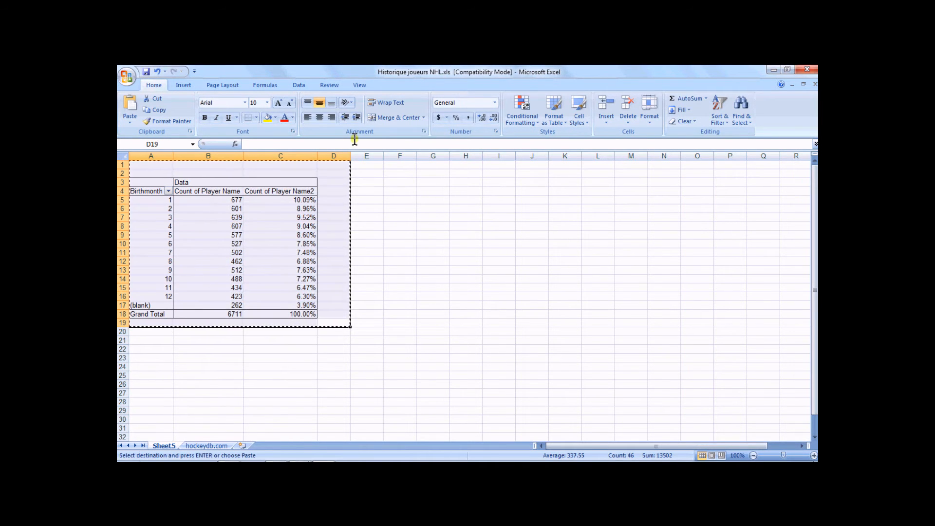
click(400, 165)
right_click(402, 166)
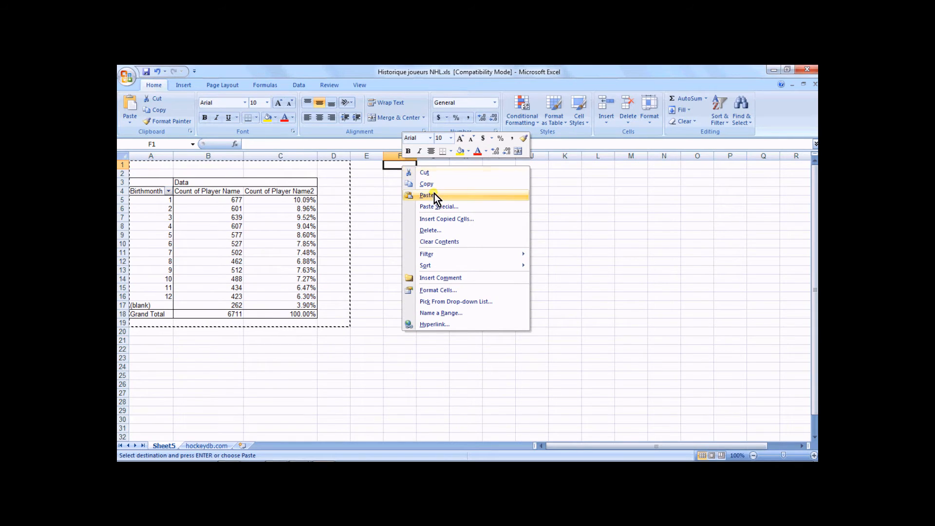
click(436, 206)
click(364, 165)
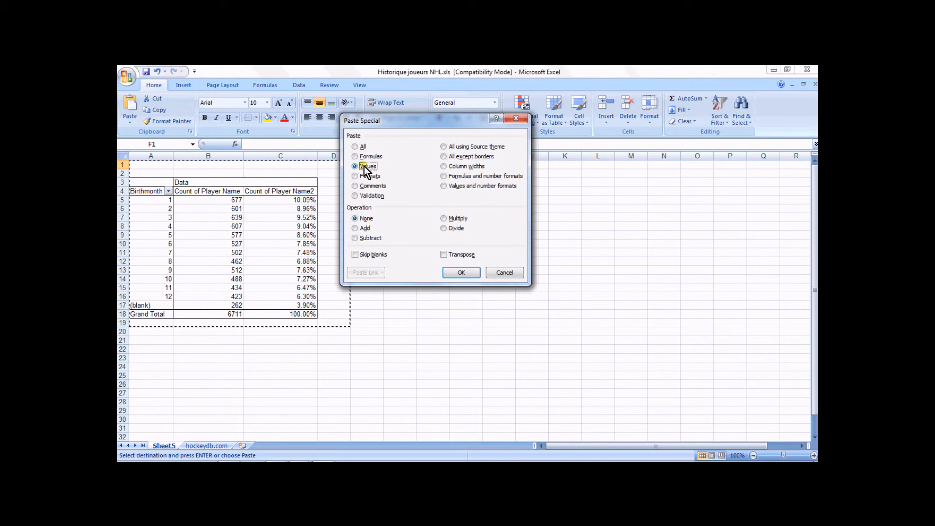
click(462, 273)
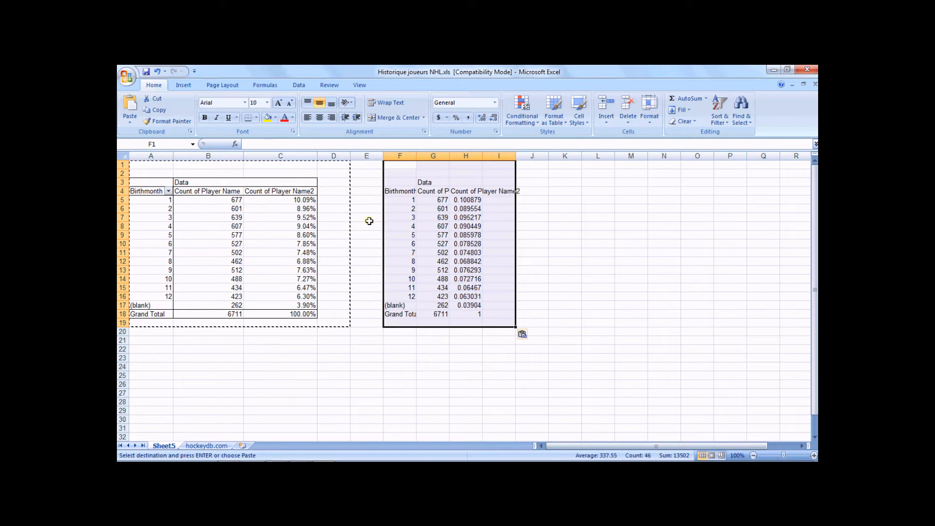
- Auto-fit the widths of columns F, G and H to the pasted table's contents
double_click(416, 157)
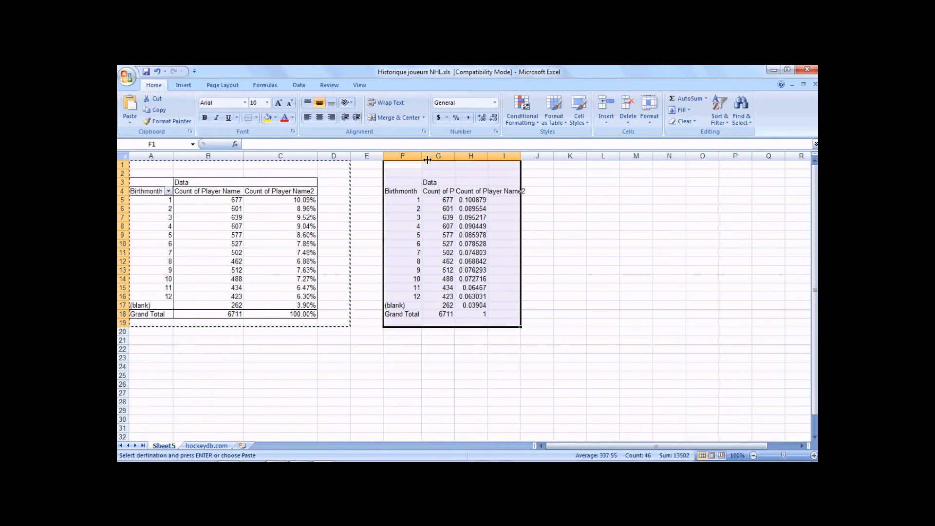
double_click(454, 157)
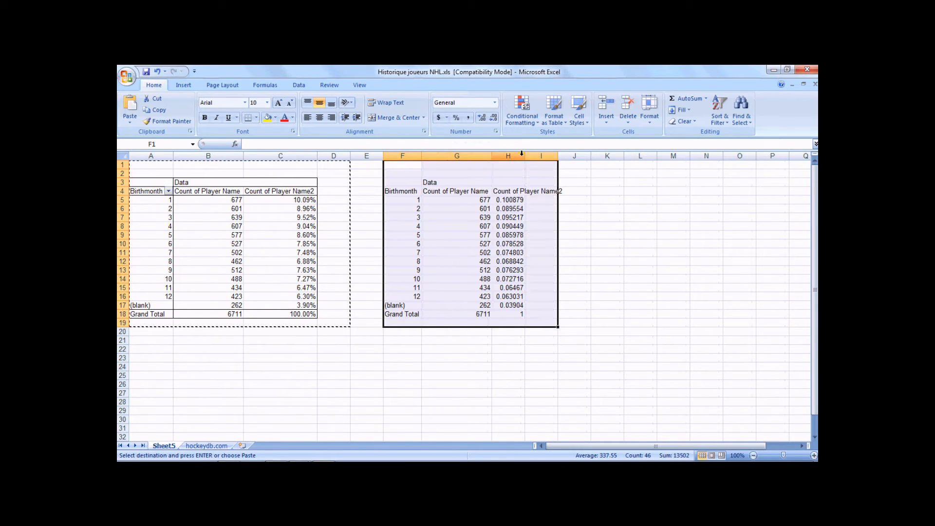
double_click(525, 157)
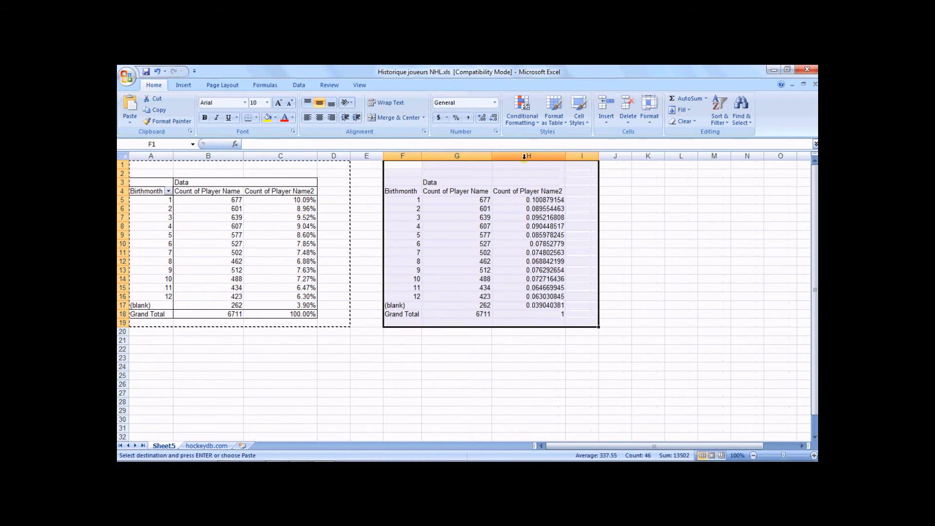
- Replace the header in cell H4 of the pasted table with "Pourcentage"
click(527, 191)
key(Delete)
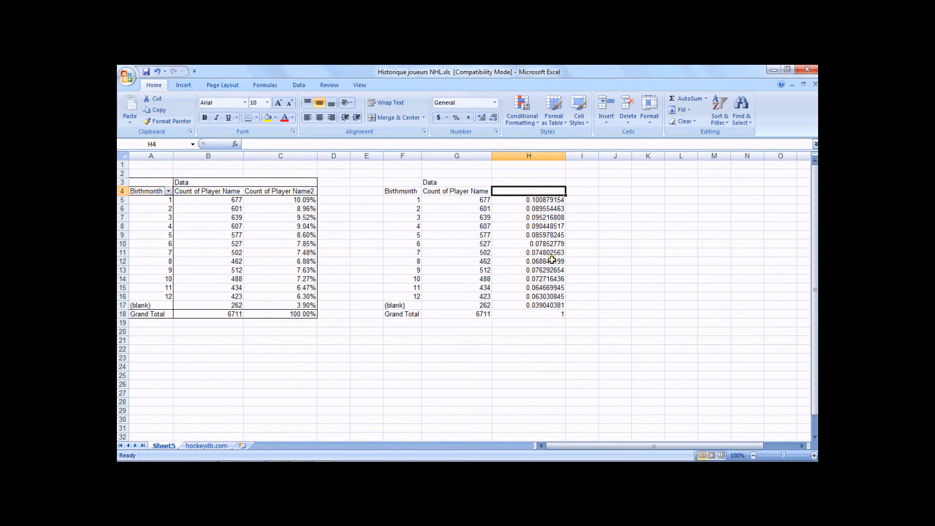
text(Pourcentage)
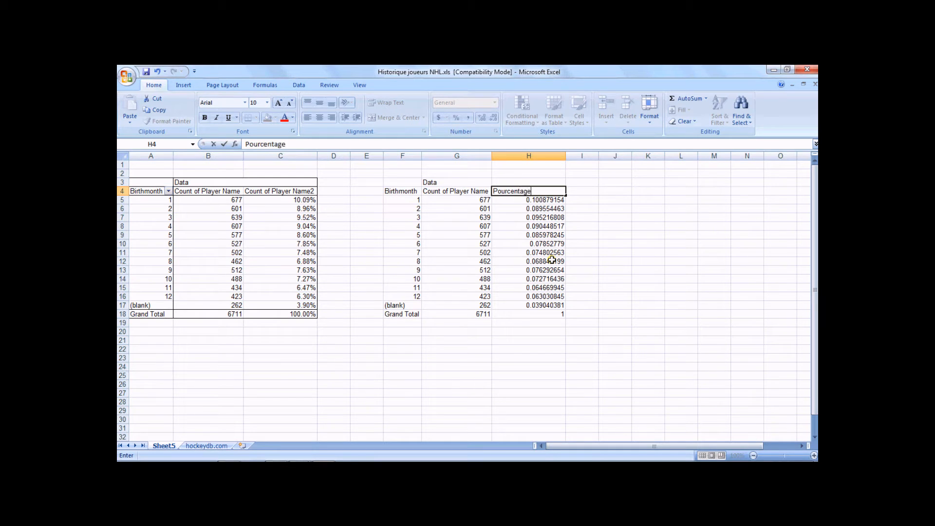
key(Return)
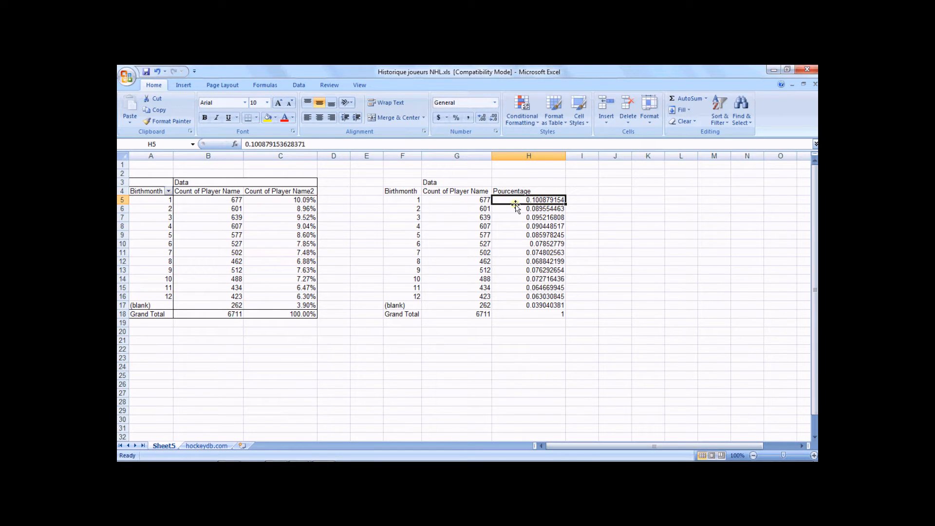
- Format the Pourcentage values in H5:H18 as percentages with two decimal places
drag(516, 201, 520, 313)
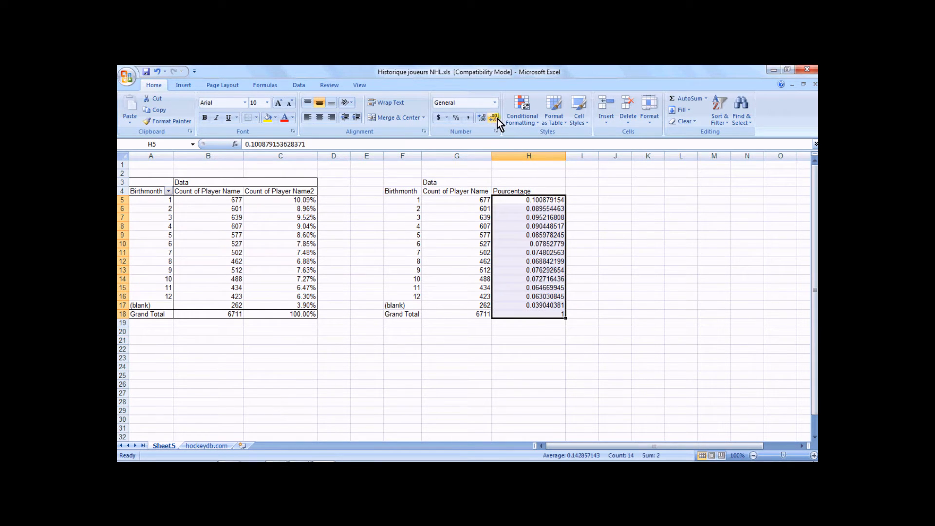
click(456, 119)
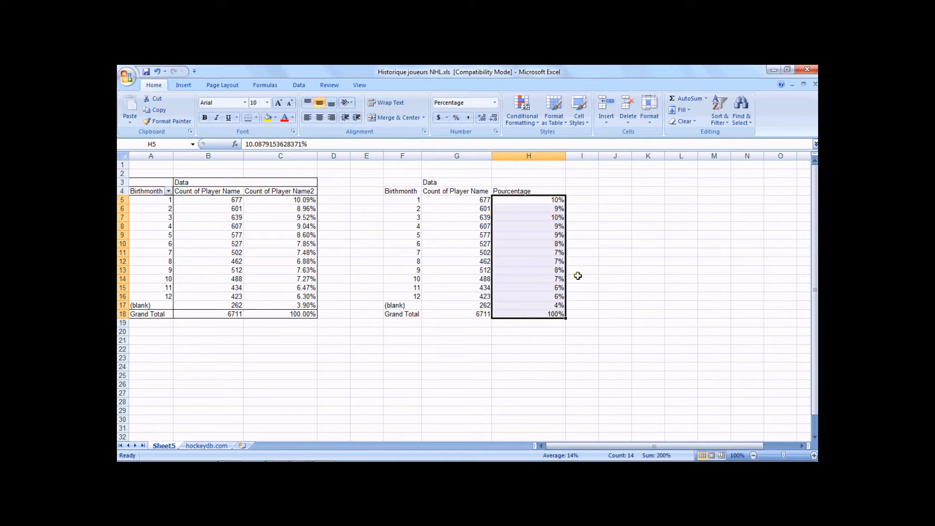
double_click(480, 116)
click(638, 269)
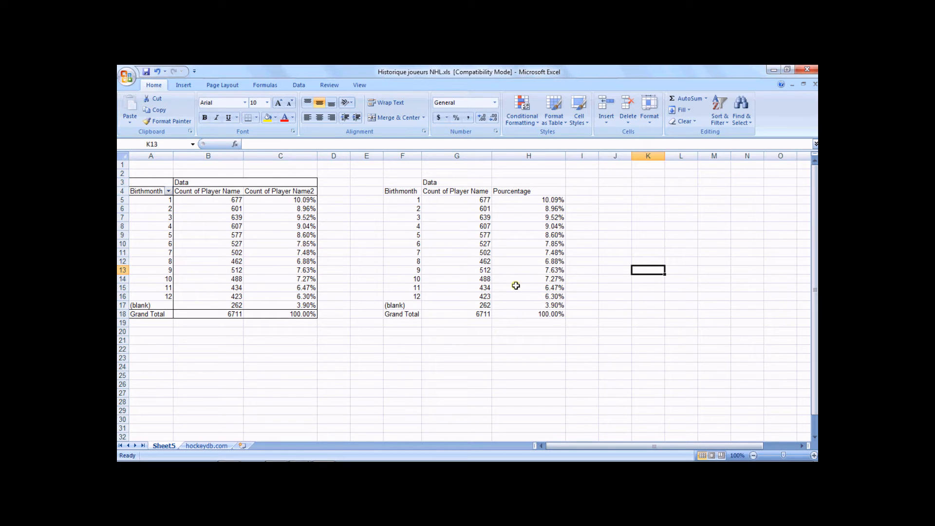
click(217, 250)
click(218, 446)
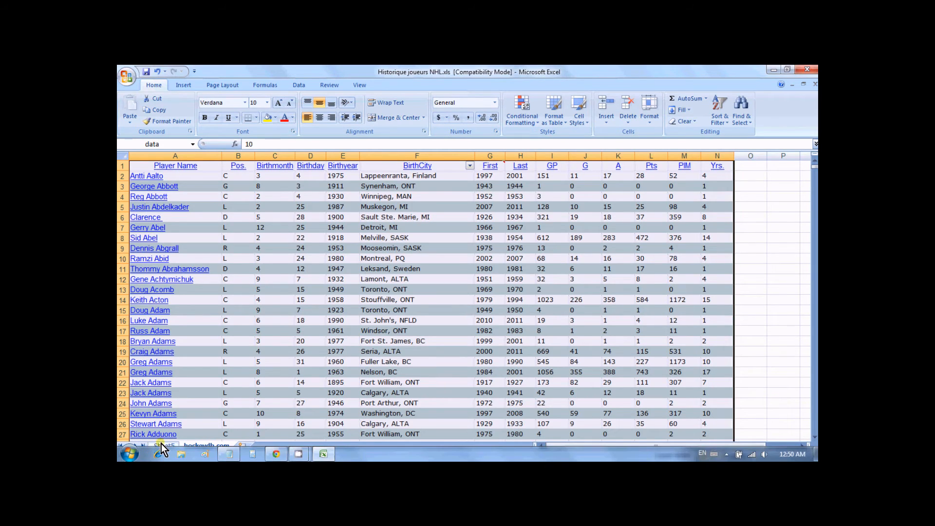
click(164, 445)
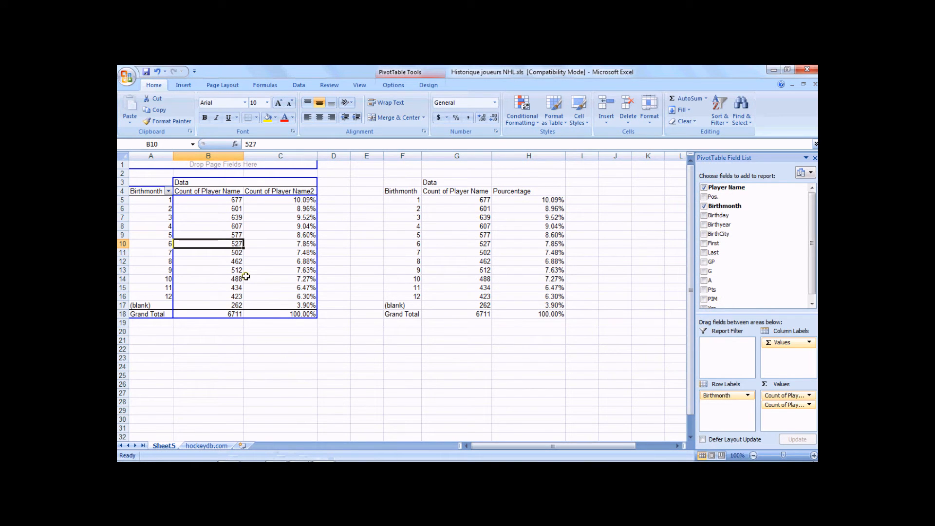
click(559, 299)
drag(404, 200, 521, 298)
click(519, 340)
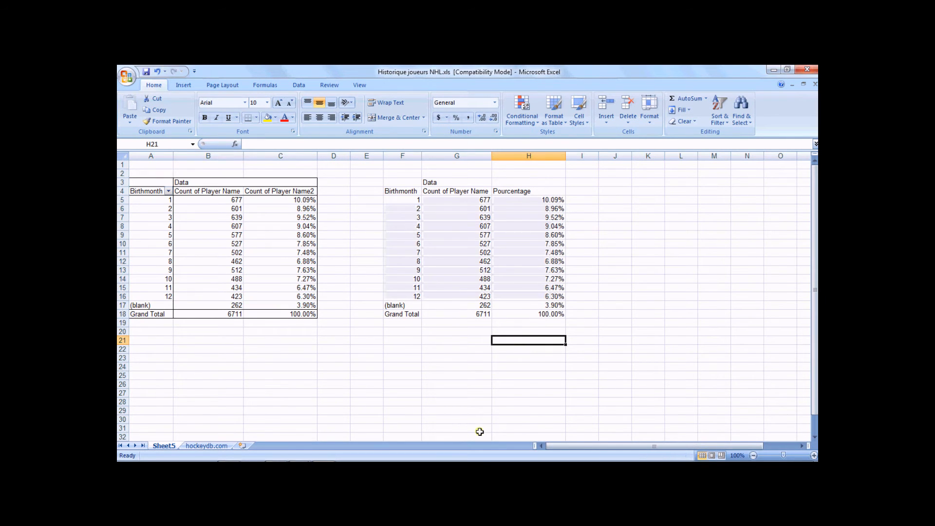
- Check the second table's requirements in the Notepad notes and create a pivot table in Excel from the hockeydb.com data on a new worksheet
key(alt+Tab)
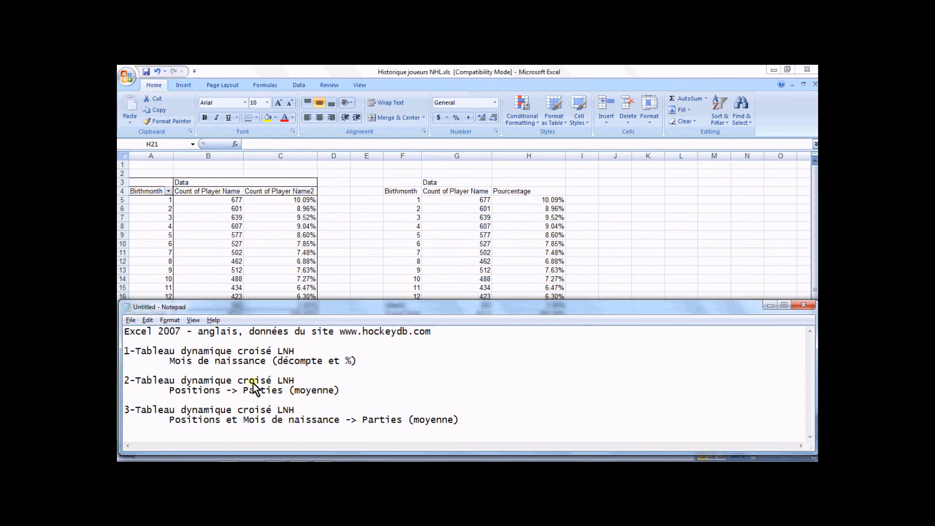
key(alt+Tab)
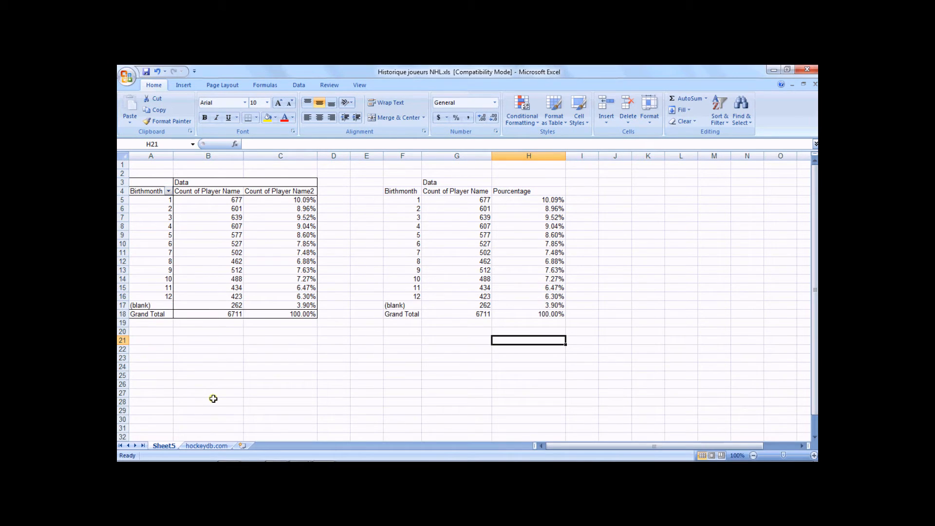
click(208, 446)
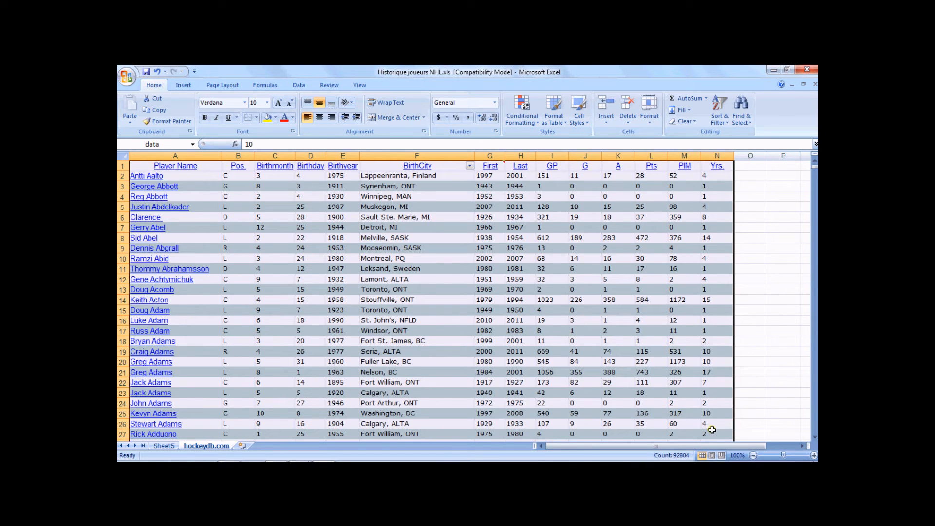
click(181, 85)
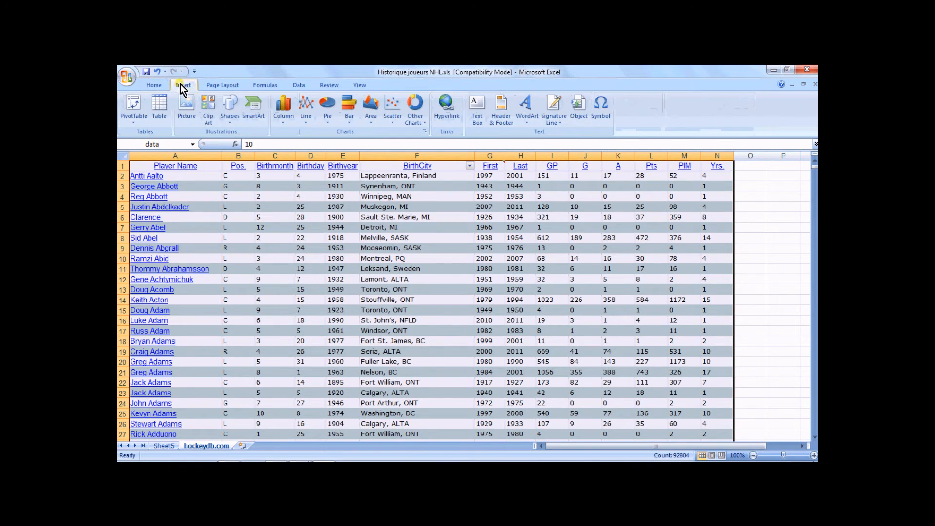
click(134, 111)
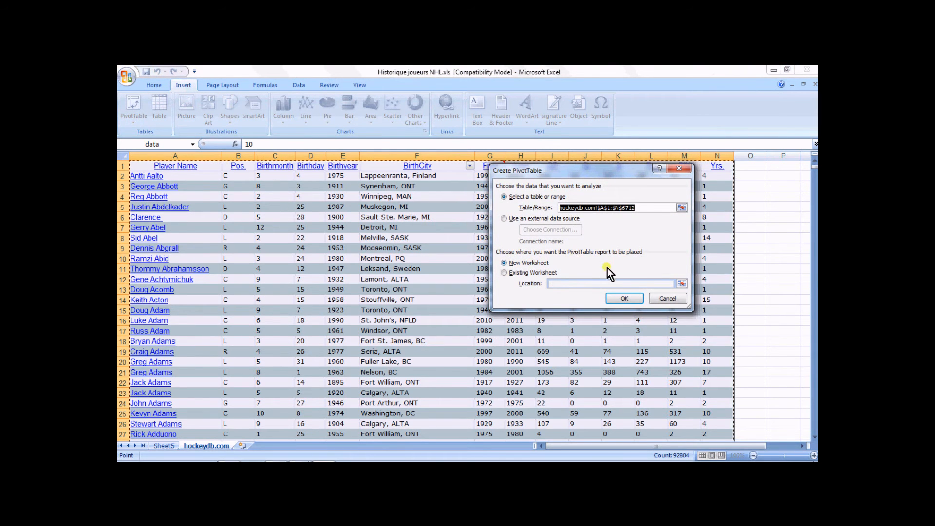
click(625, 298)
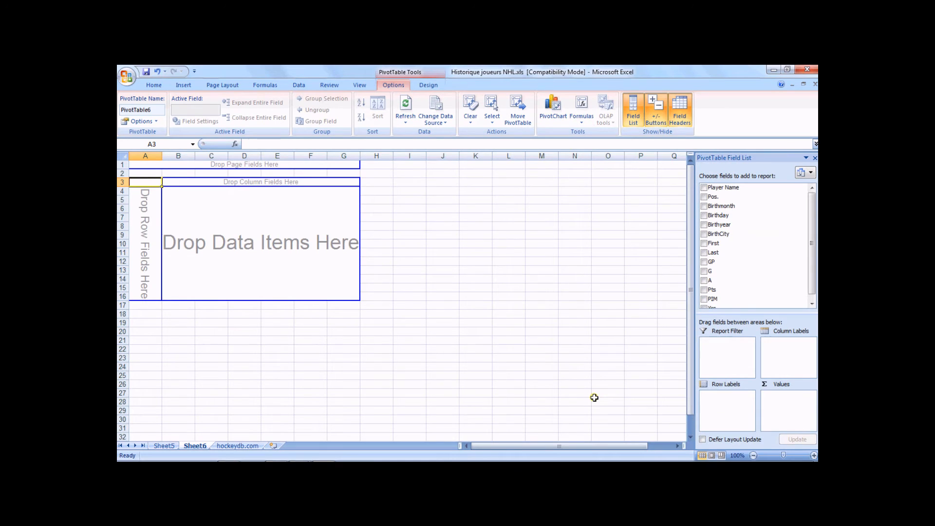
- Recheck the notes in Notepad and add Pos. as the row field and GP as the data field in Excel
key(alt+Tab)
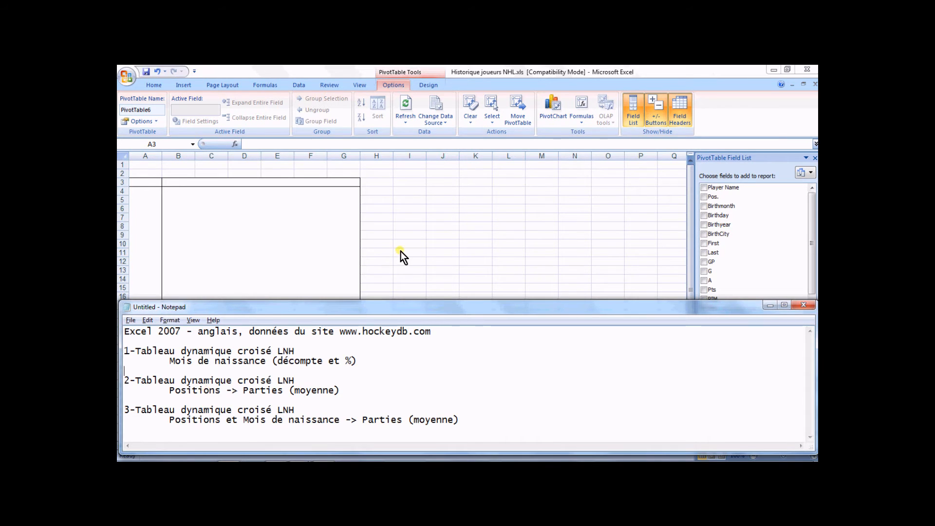
key(alt+Tab)
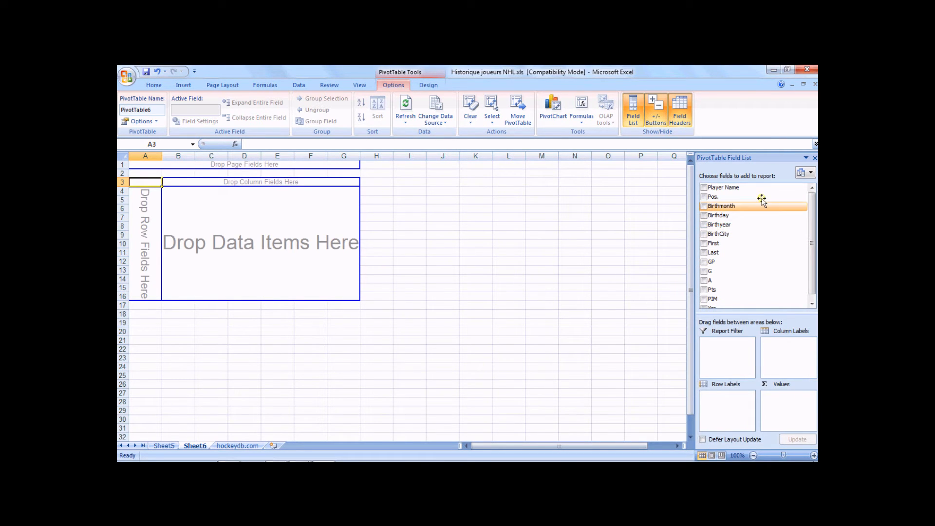
drag(715, 197, 148, 229)
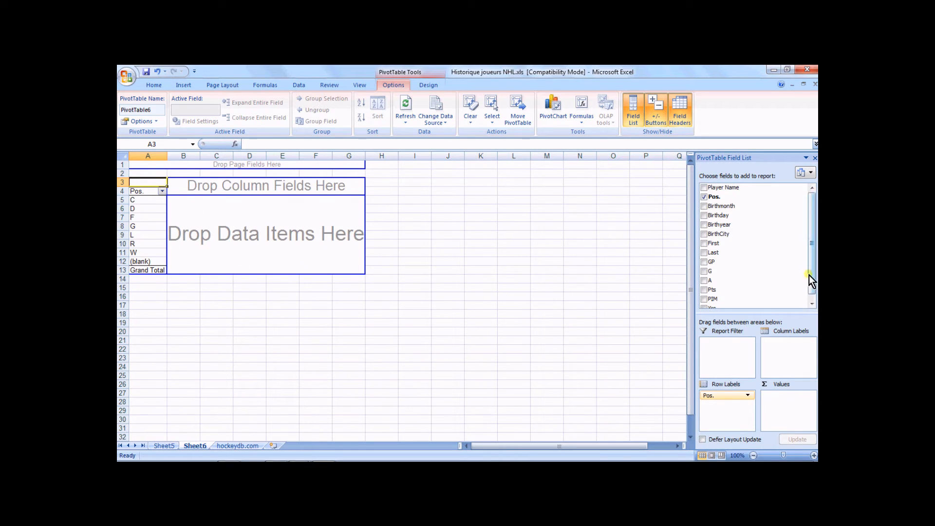
drag(718, 263, 275, 238)
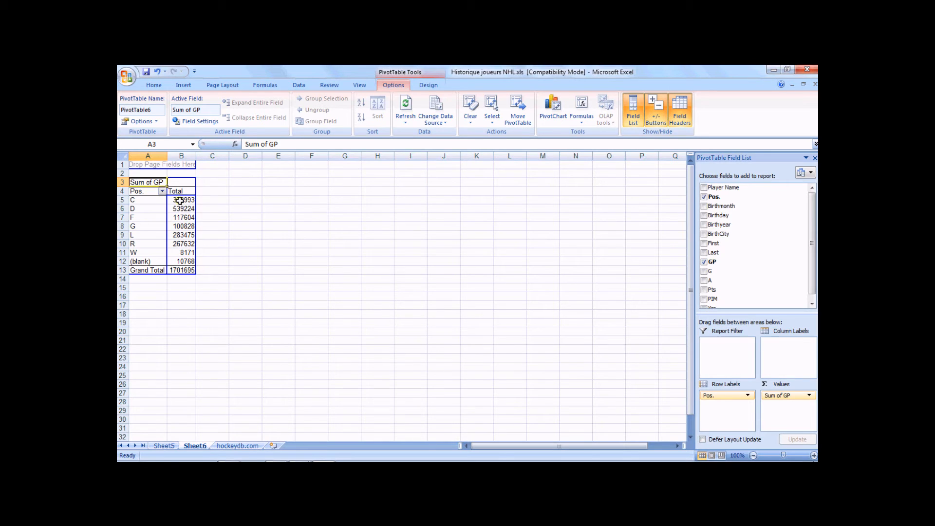
- Change the GP value field to summarize by Average
mouse_move(180, 201)
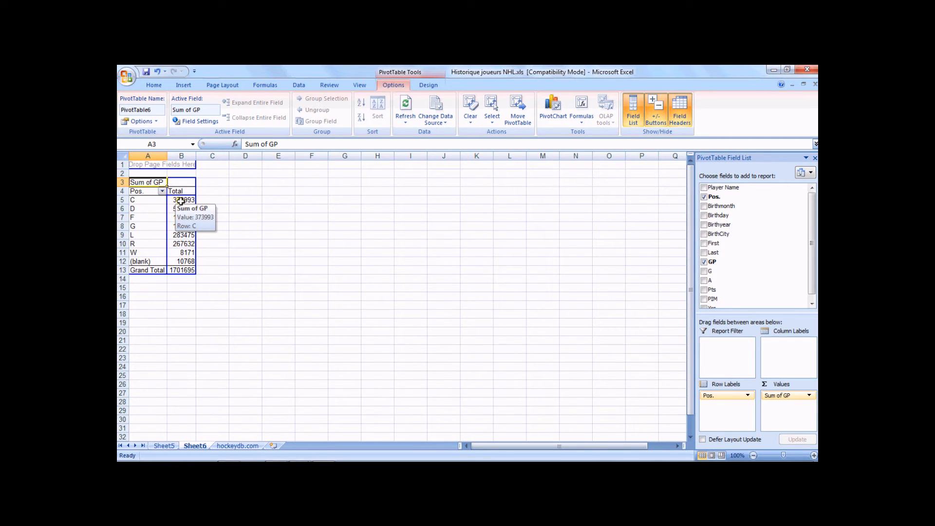
right_click(181, 201)
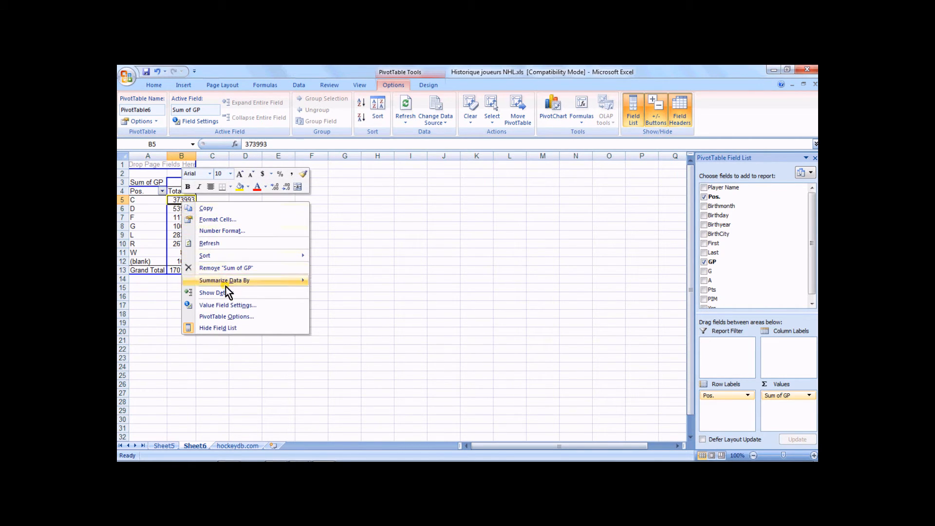
click(228, 305)
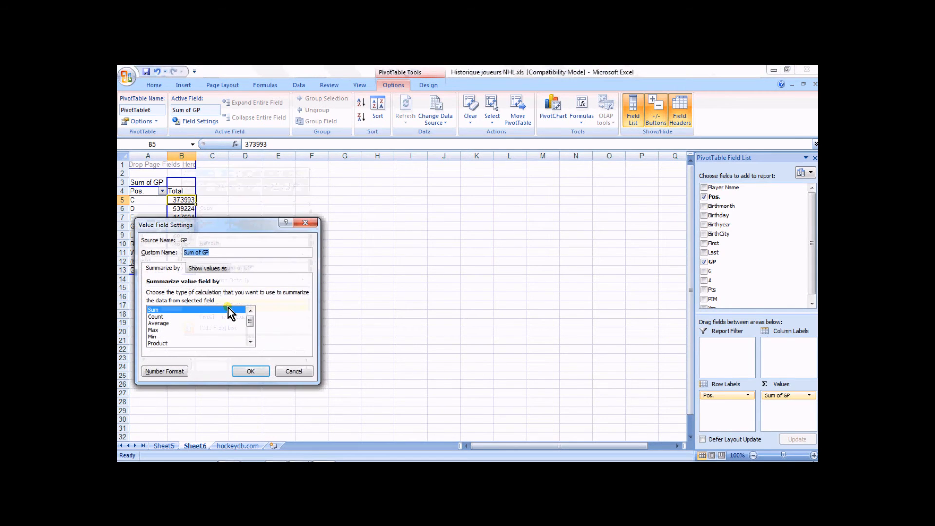
click(168, 324)
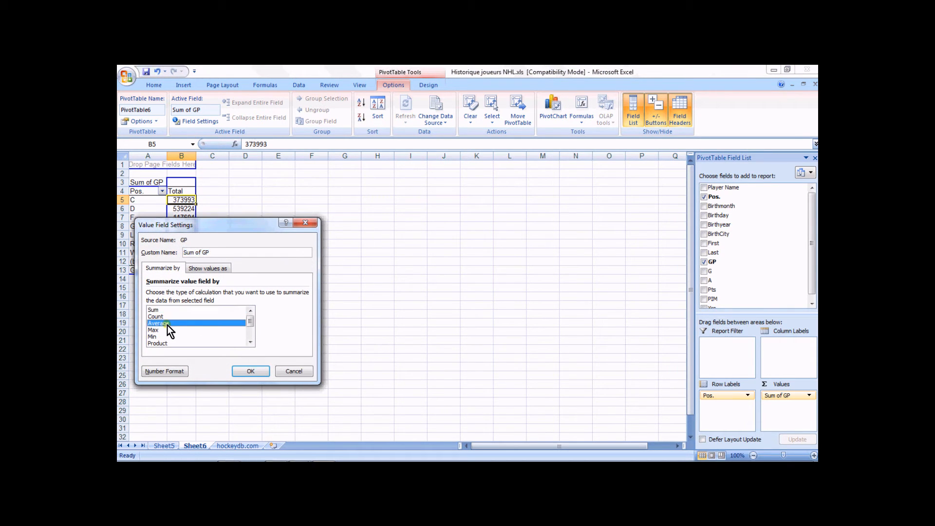
click(257, 373)
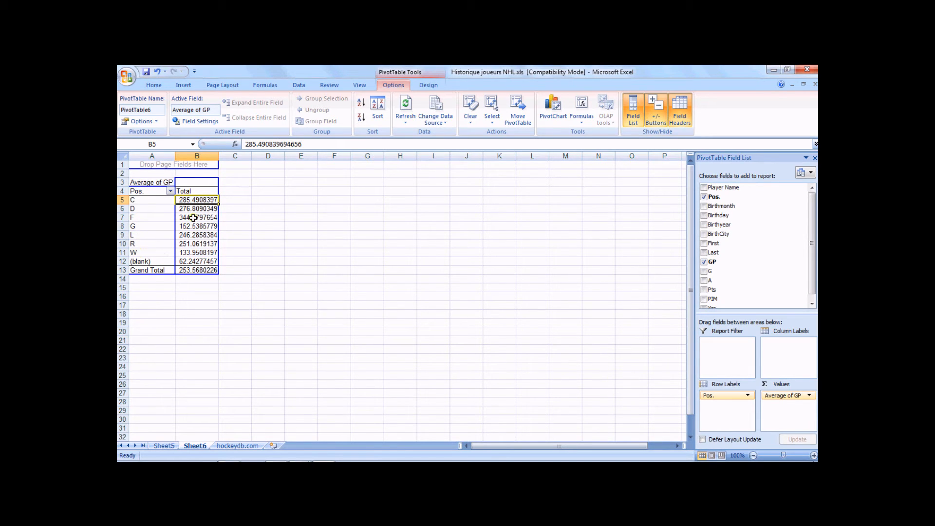
- Reduce the average GP values in B5:B13, including the grand total, to one decimal place
drag(194, 200, 192, 270)
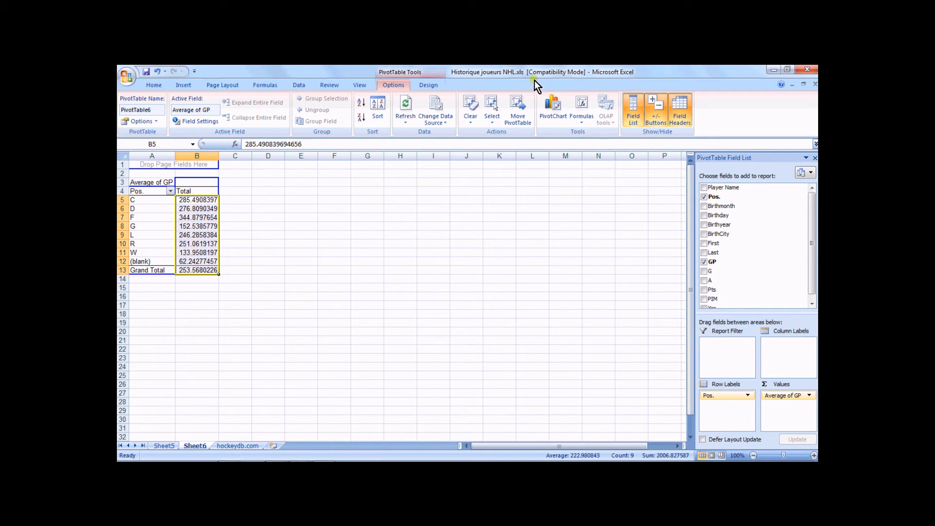
click(162, 88)
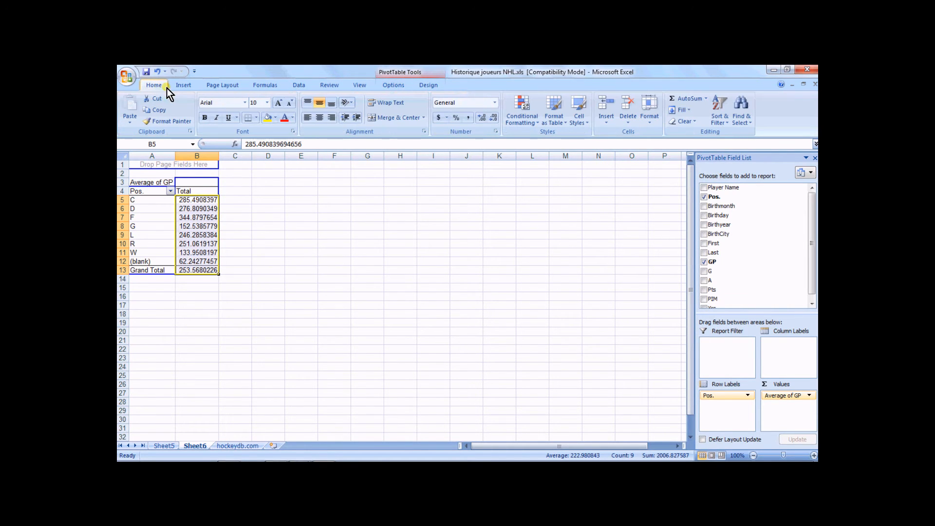
click(491, 118)
click(492, 117)
click(492, 118)
click(492, 118)
click(493, 118)
click(492, 118)
click(235, 208)
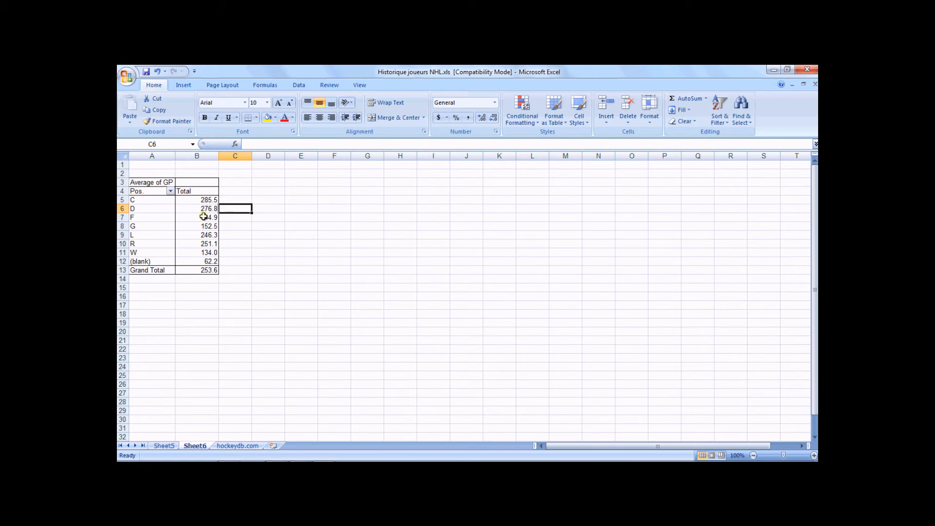
- Review the average games by position and check the third table's requirements in the Notepad notes, then return to Excel
click(137, 220)
click(239, 218)
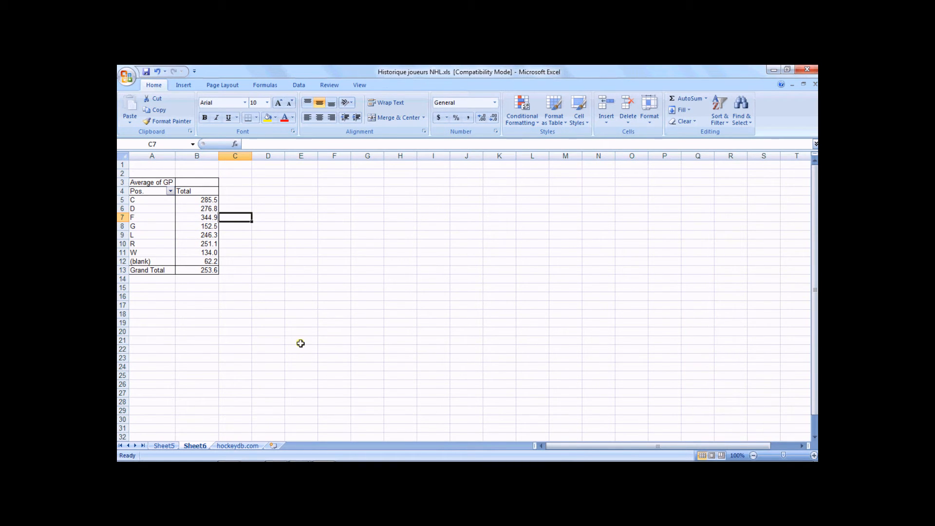
key(alt+Tab)
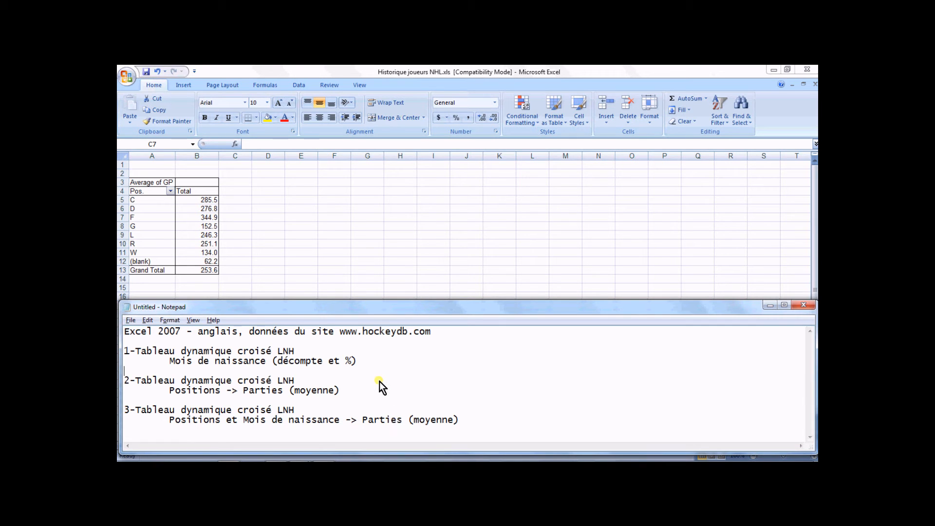
key(alt+Tab)
key(alt+Tab)
key(alt+Tab)
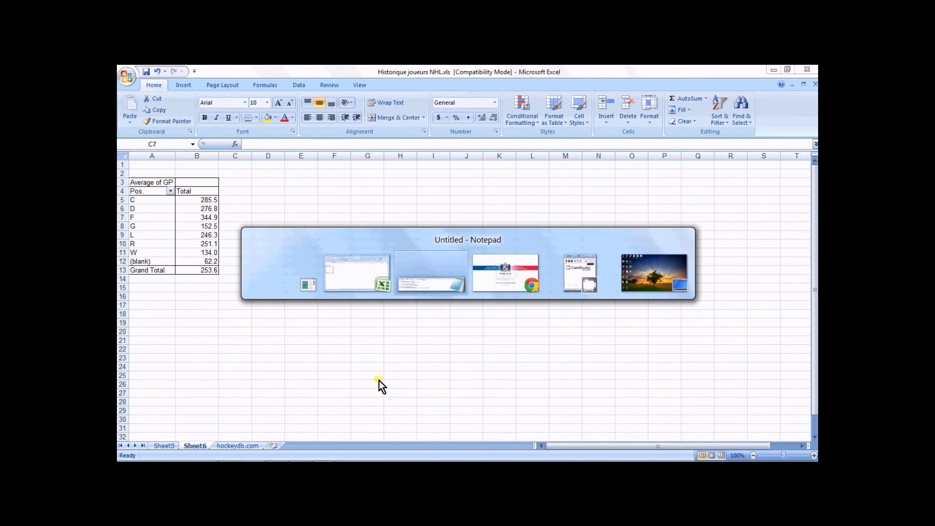
key(alt+Tab)
key(alt+Tab)
key(alt+Tab)
key(alt+Tab)
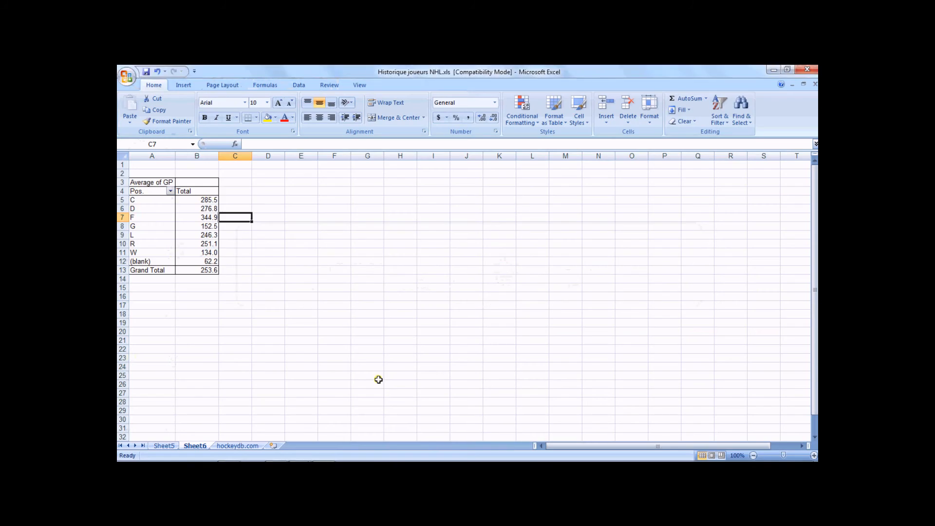
- Rename the sheet holding the birth month count and percentage tables as "Mois de naissance"
click(239, 446)
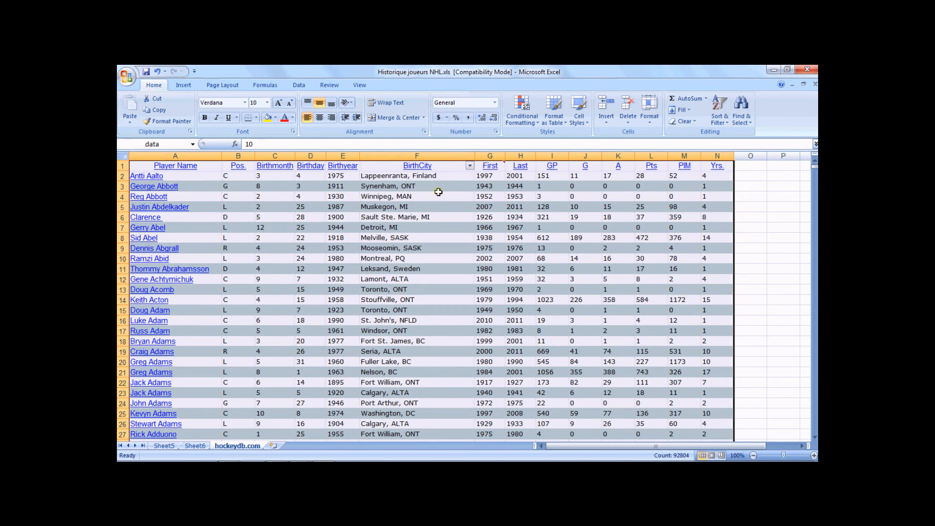
click(194, 446)
click(166, 446)
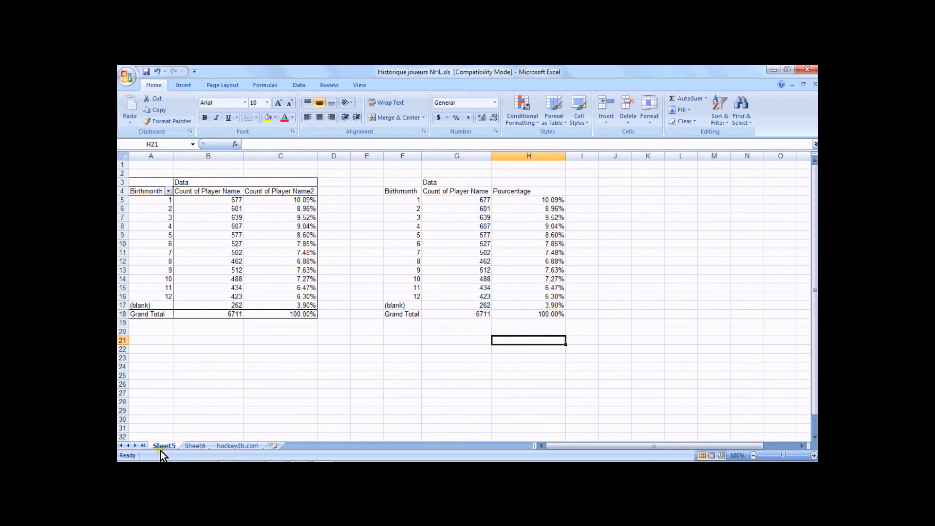
right_click(159, 448)
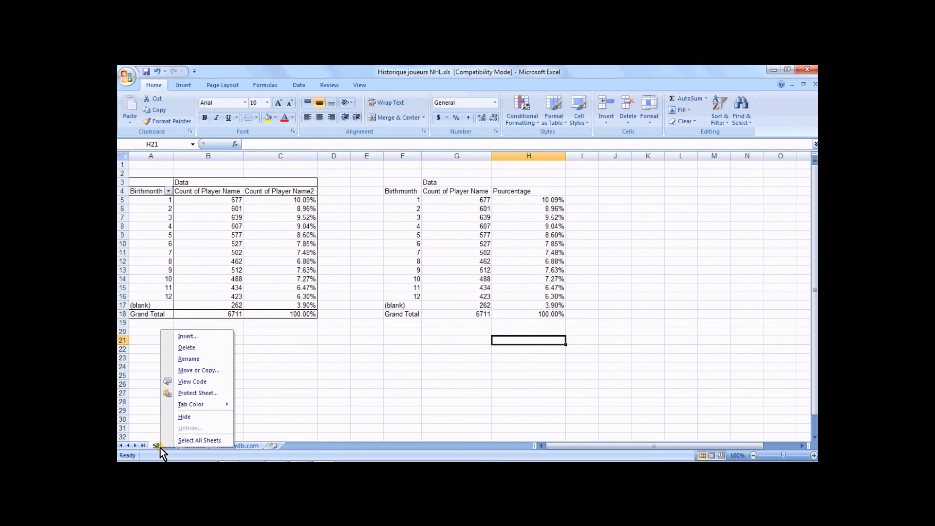
click(200, 359)
text(Moi)
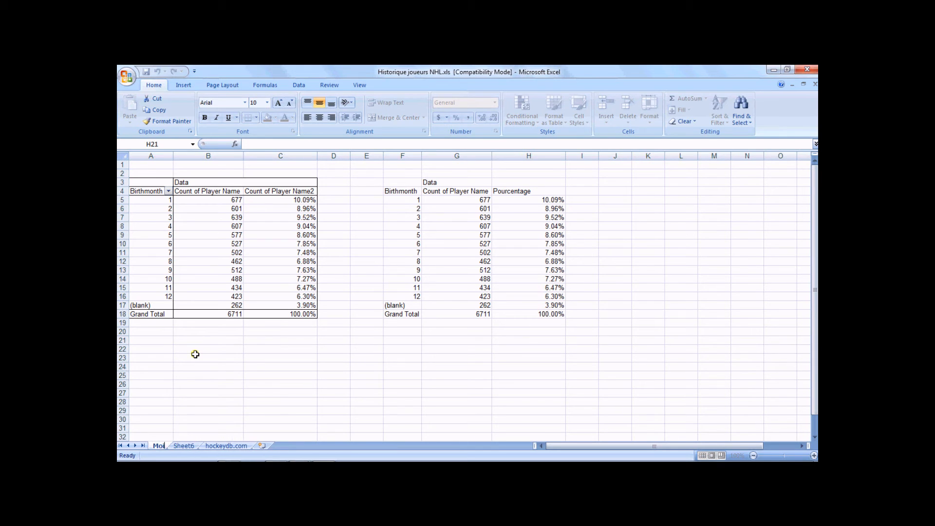
text(s de naissance)
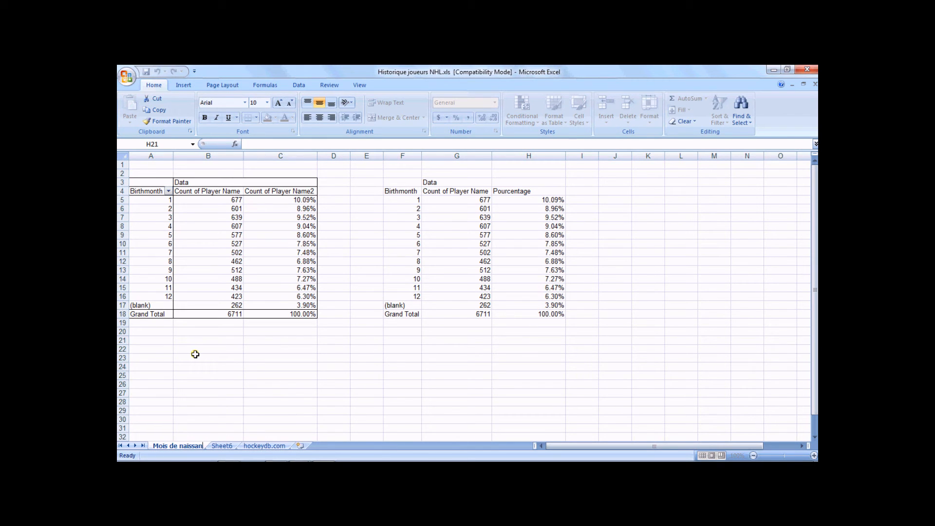
- Rename the sheet with the average GP by position pivot table as "Parties et positions"
right_click(225, 452)
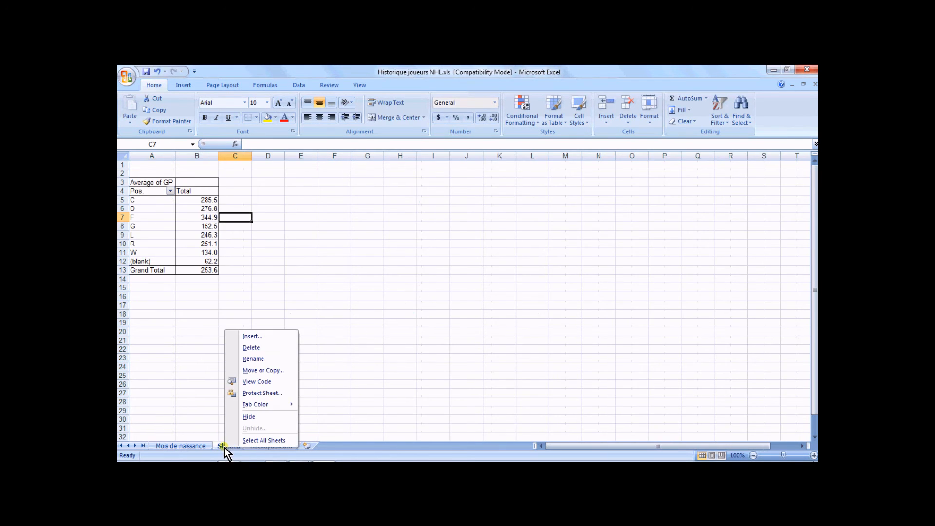
click(260, 356)
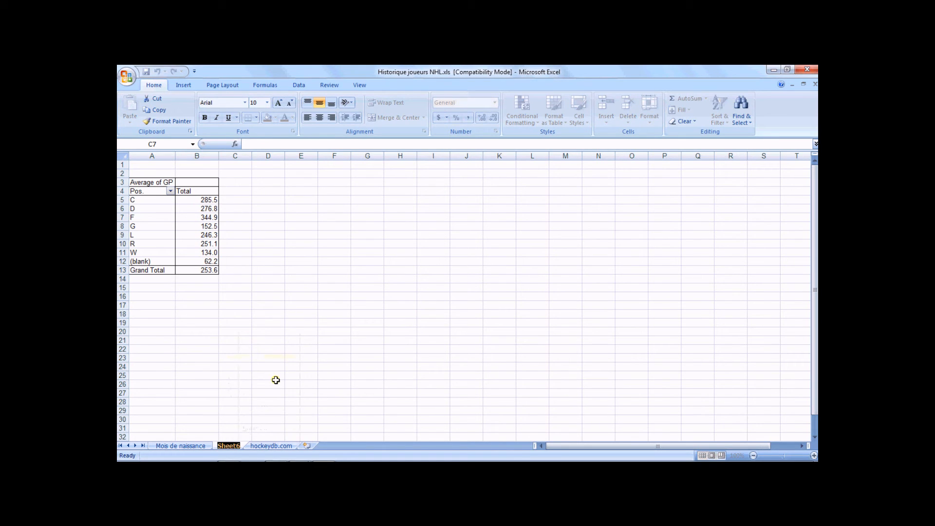
text(Parties)
text(et position)
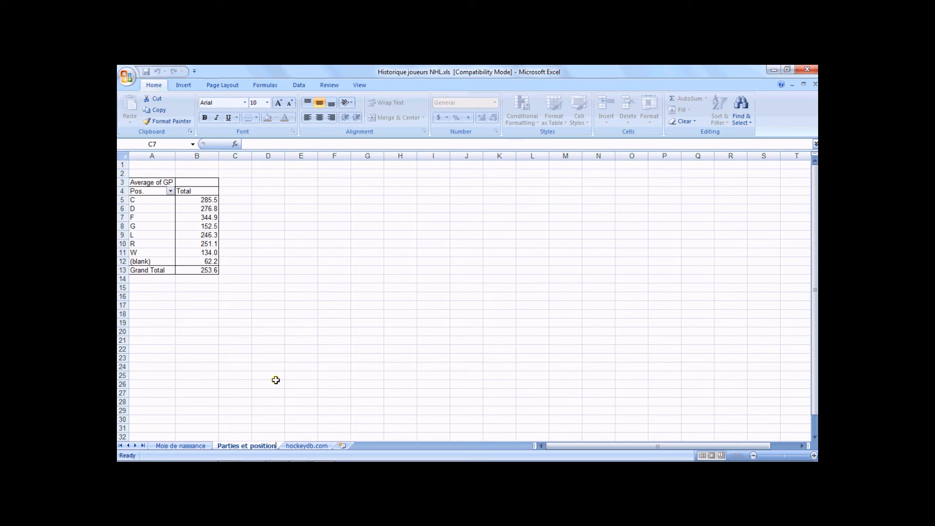
text(s)
- Create a pivot table from the hockeydb.com data range $A$1:$N$6712 on a new worksheet
click(298, 445)
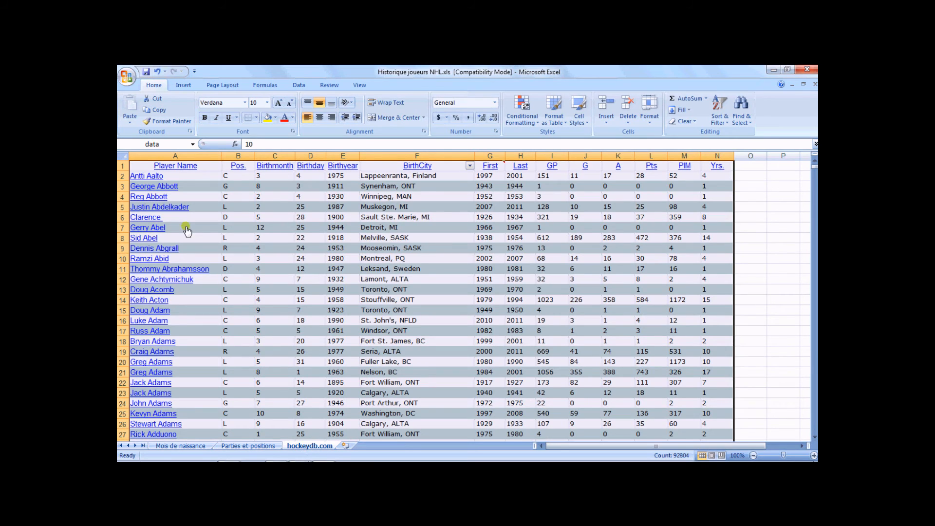
click(176, 83)
click(141, 109)
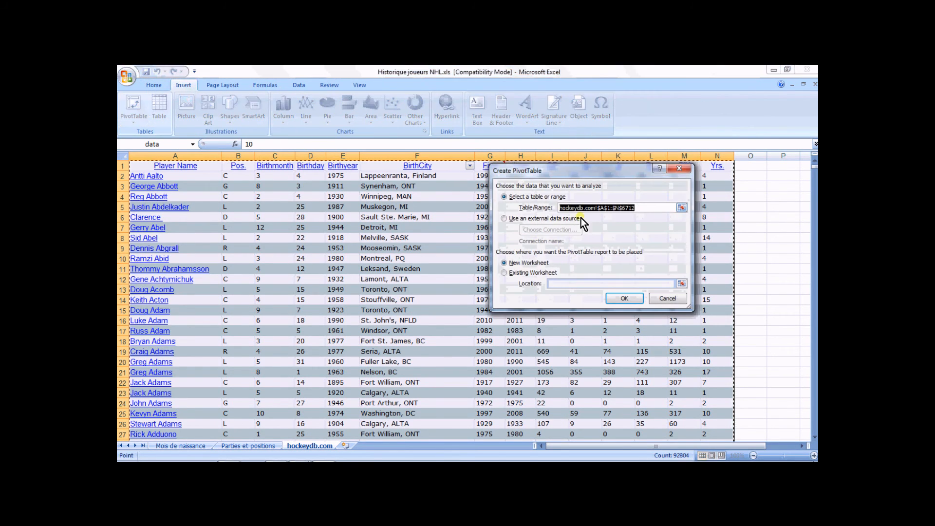
click(633, 299)
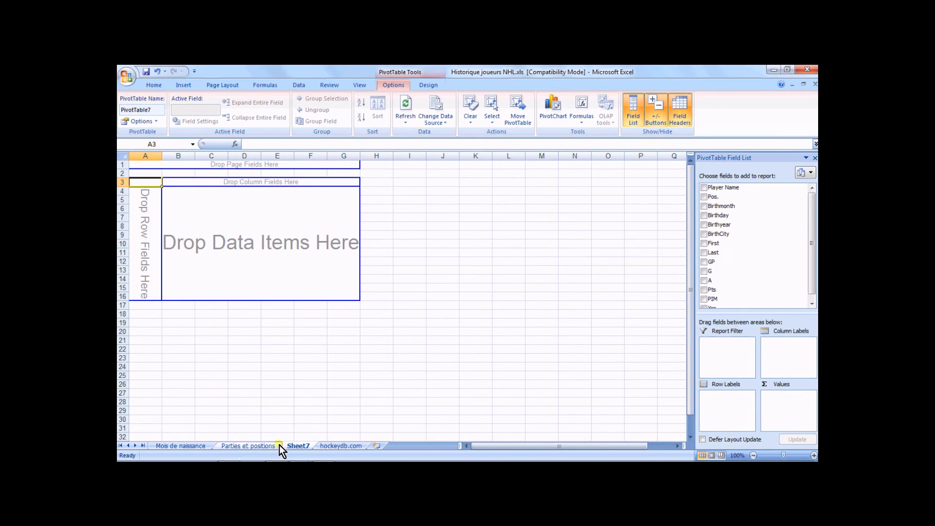
- Rename the new pivot table's worksheet as "parties, positions et mois"
right_click(296, 446)
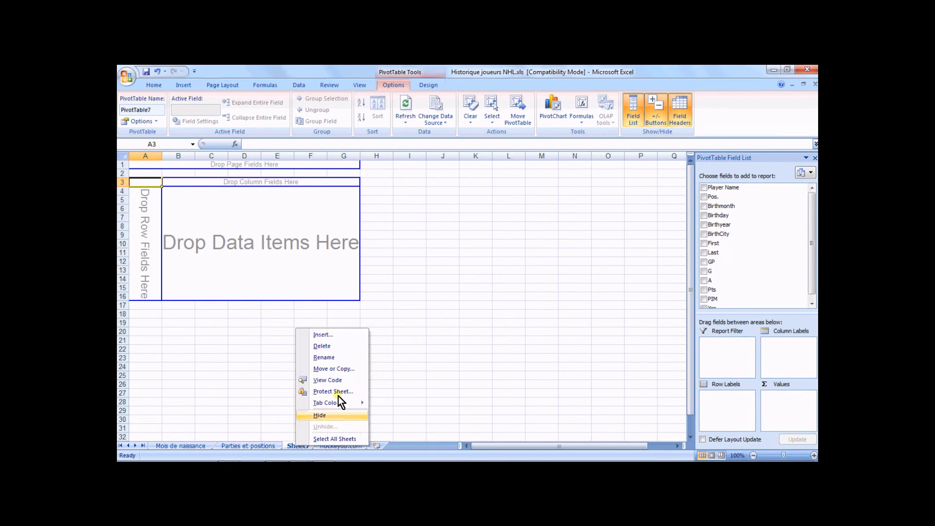
click(329, 357)
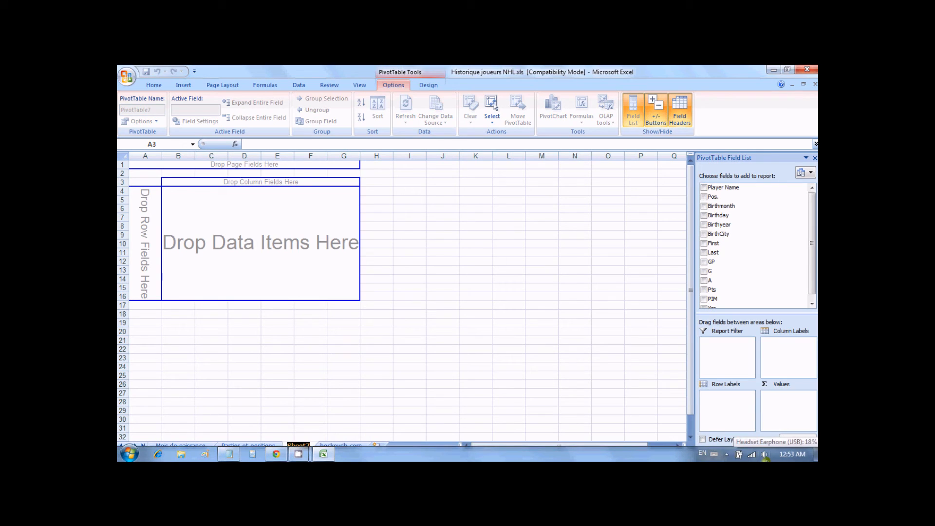
text(par)
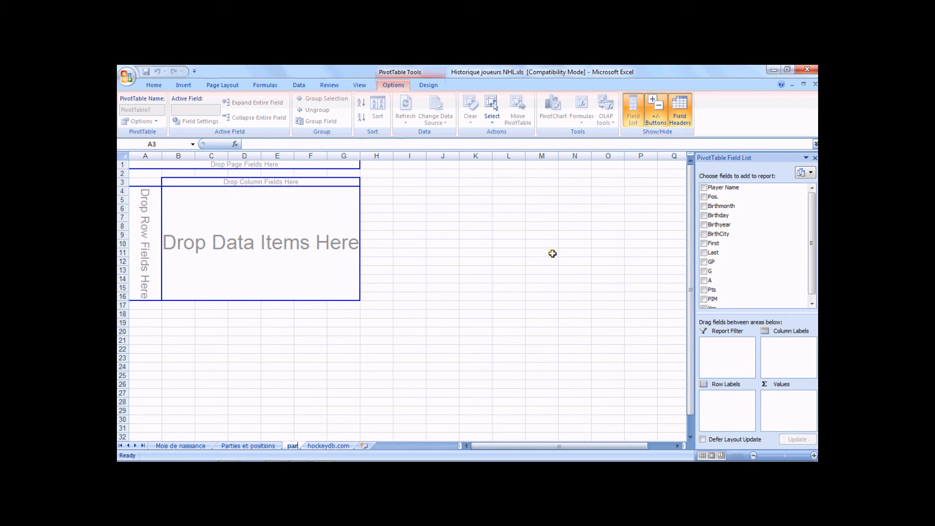
text(ties, posi)
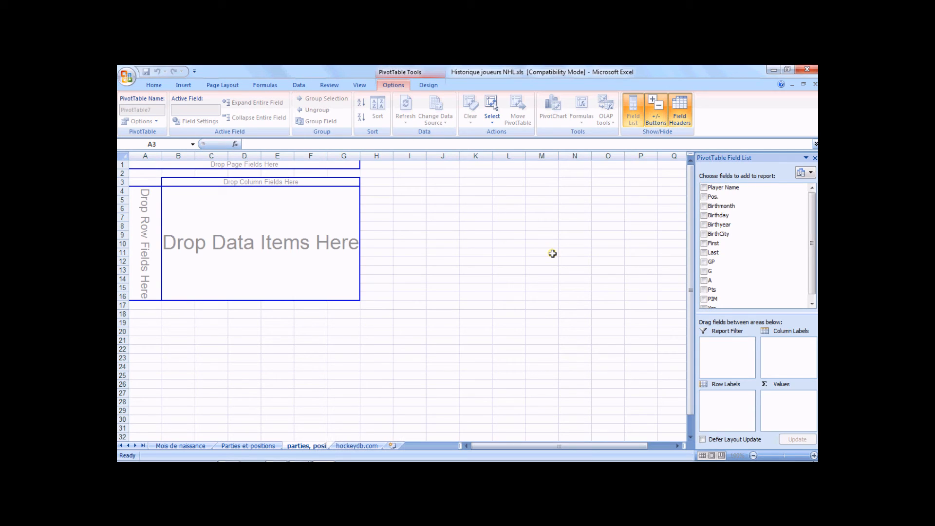
text(tions)
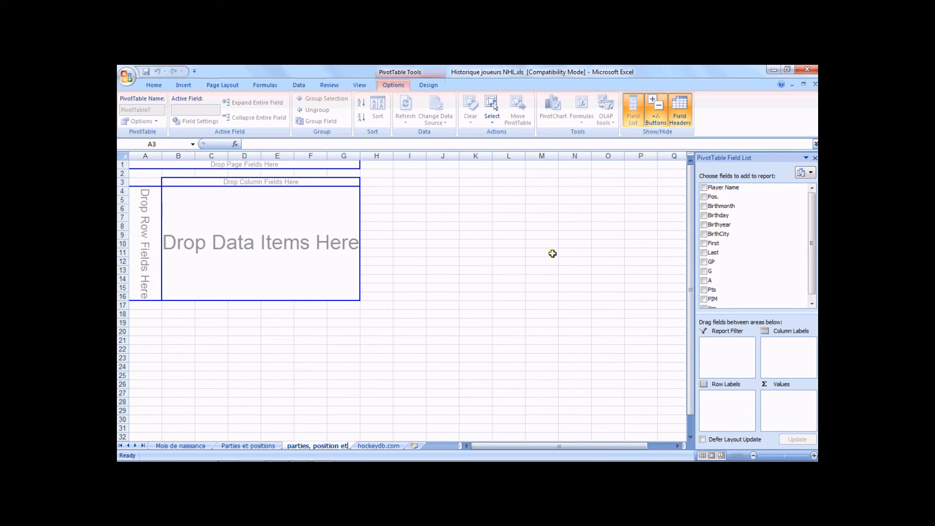
text( et mois)
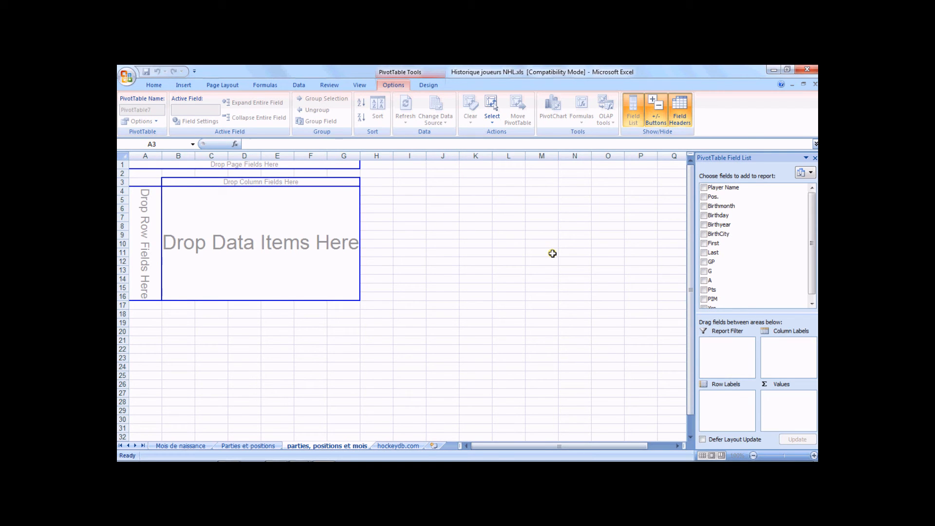
click(552, 253)
- Lay out the pivot table with Birthmonth as row field, Pos. as column field and GP as data field
click(183, 229)
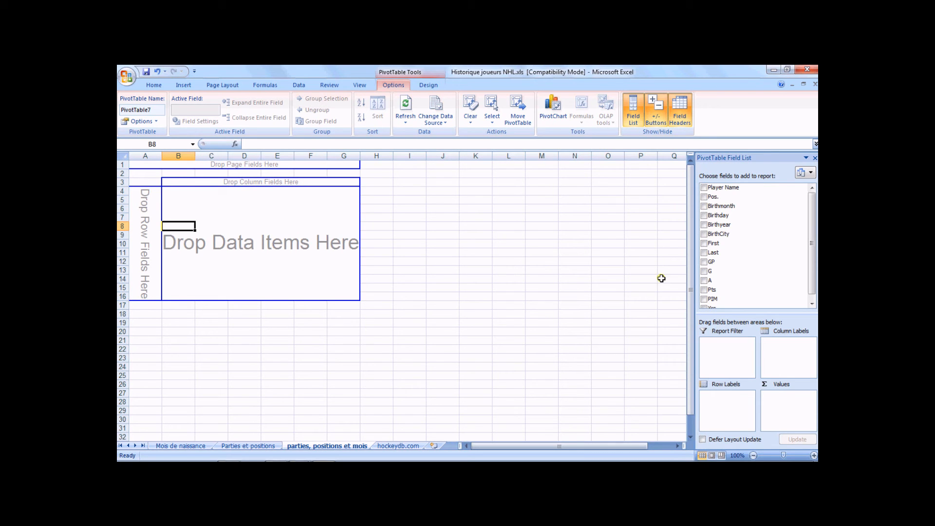
drag(721, 206, 143, 215)
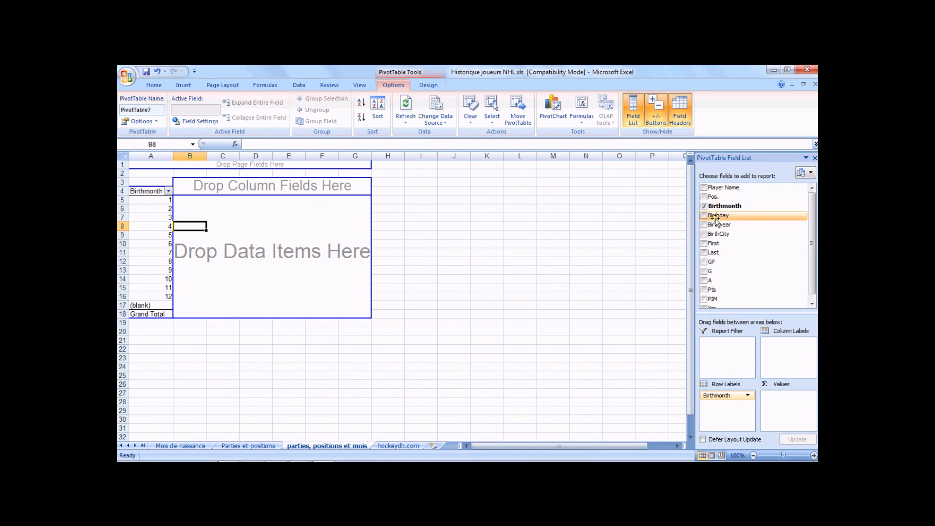
drag(722, 198, 273, 185)
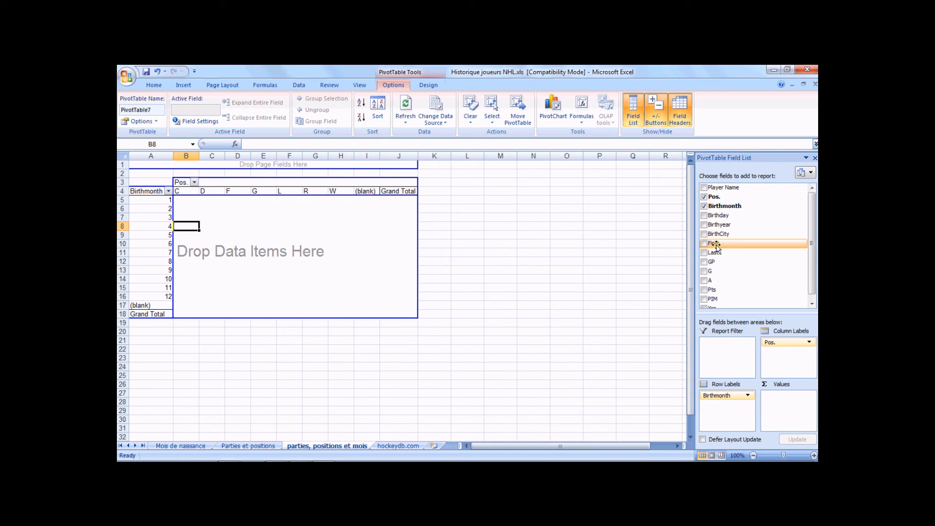
drag(713, 262, 306, 234)
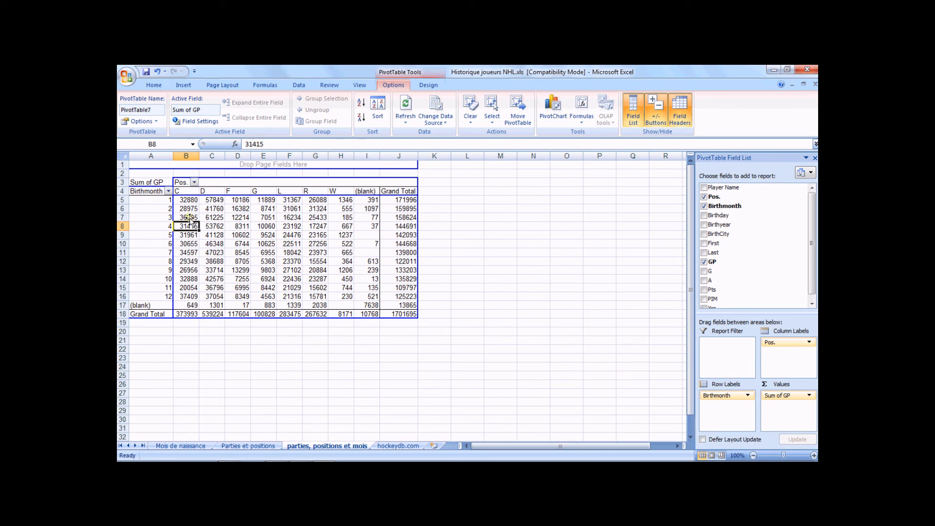
- Change the GP value field in the birth month and position table to summarize by Average
click(179, 191)
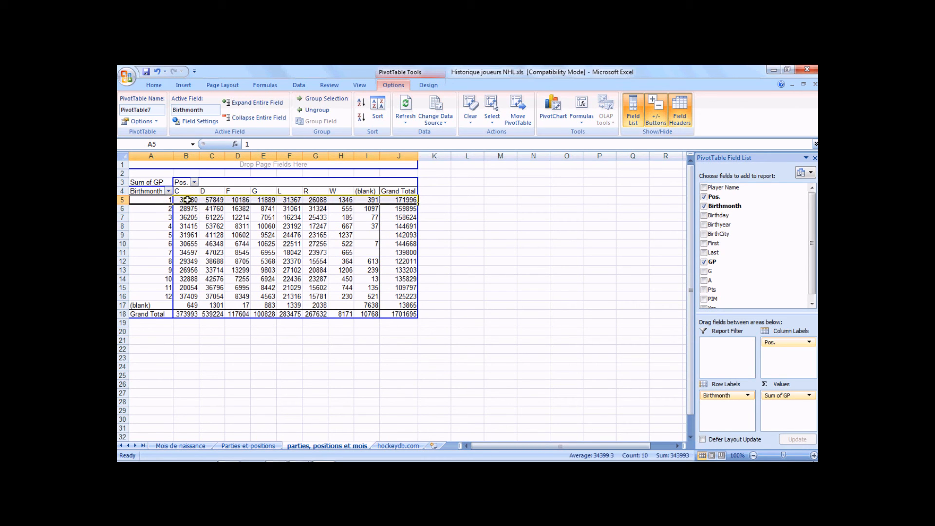
click(188, 201)
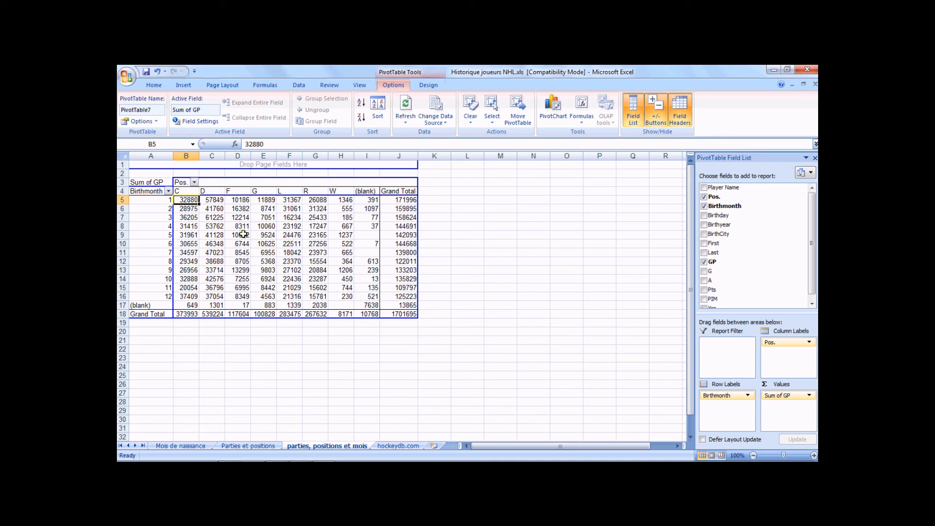
right_click(228, 227)
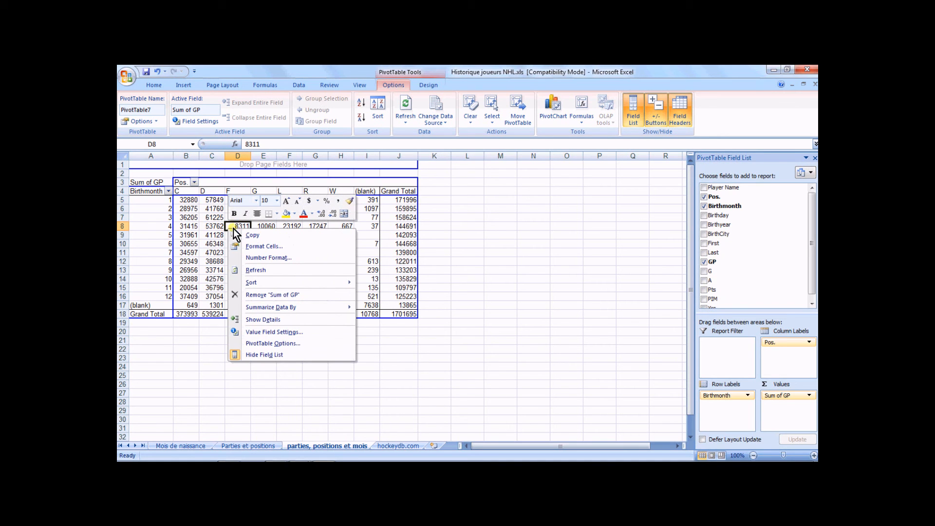
click(296, 333)
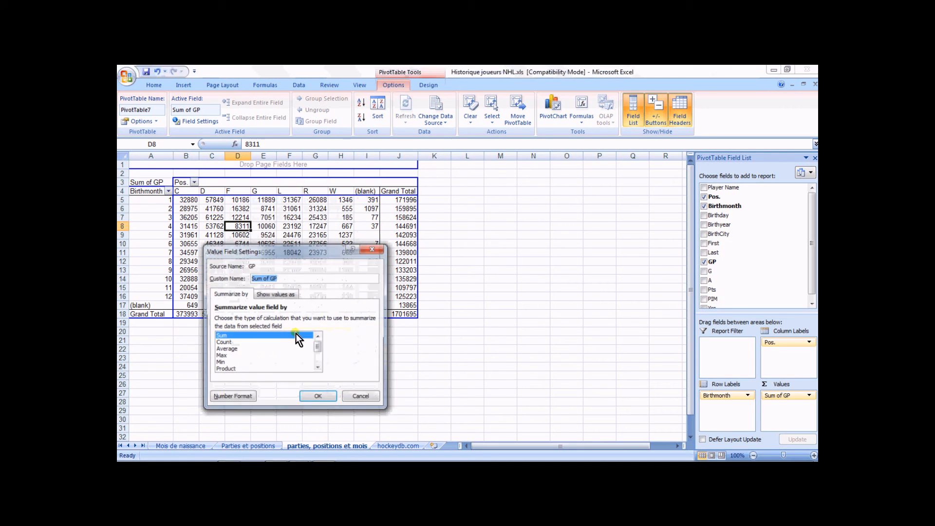
click(233, 349)
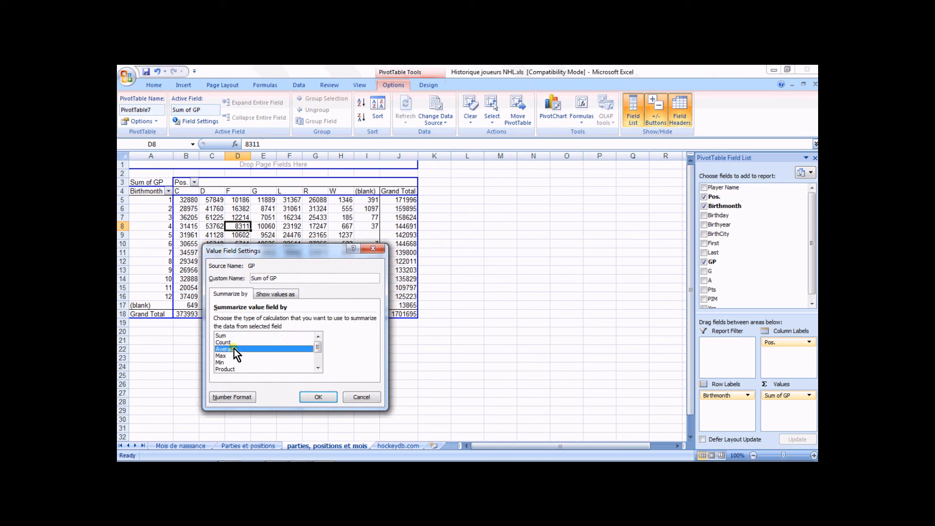
click(321, 397)
- Reduce the average GP values in B5:J18, including the grand totals, to zero decimal places
drag(187, 200, 554, 314)
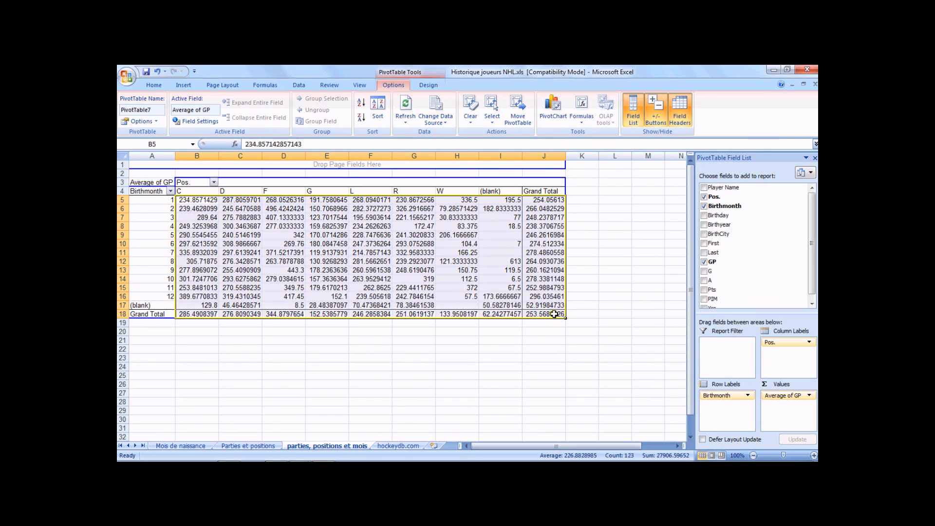
click(157, 84)
click(492, 118)
click(492, 118)
click(492, 117)
click(492, 118)
click(492, 118)
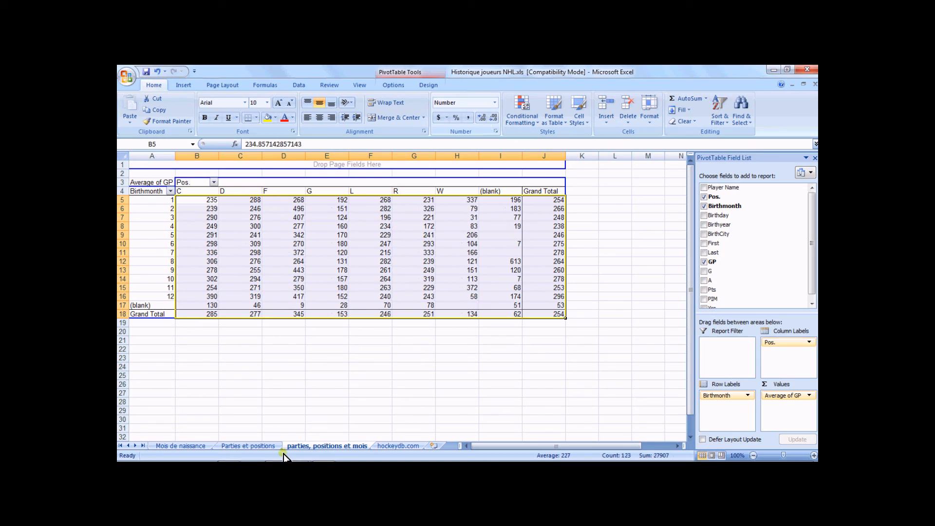
click(303, 341)
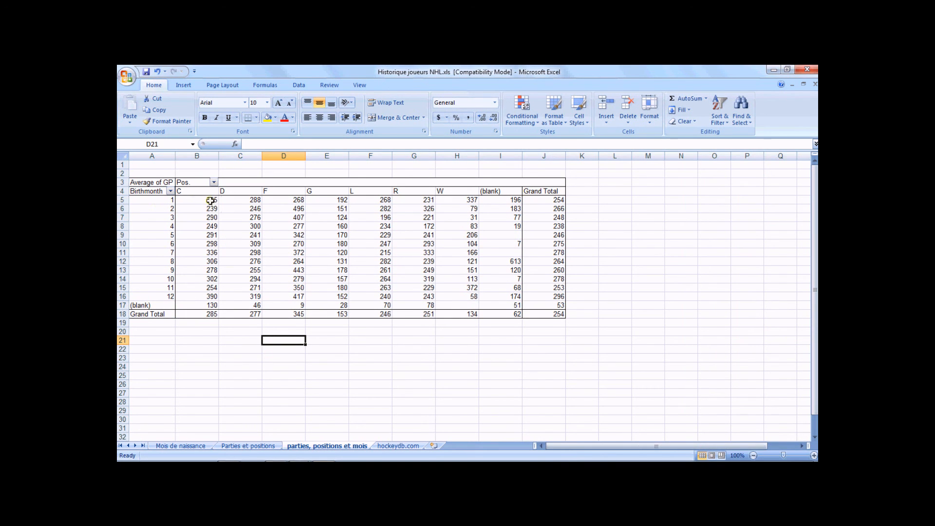
- Examine the average GP values and empty cells in the (blank) position column across birth months
mouse_move(195, 200)
click(507, 238)
click(506, 253)
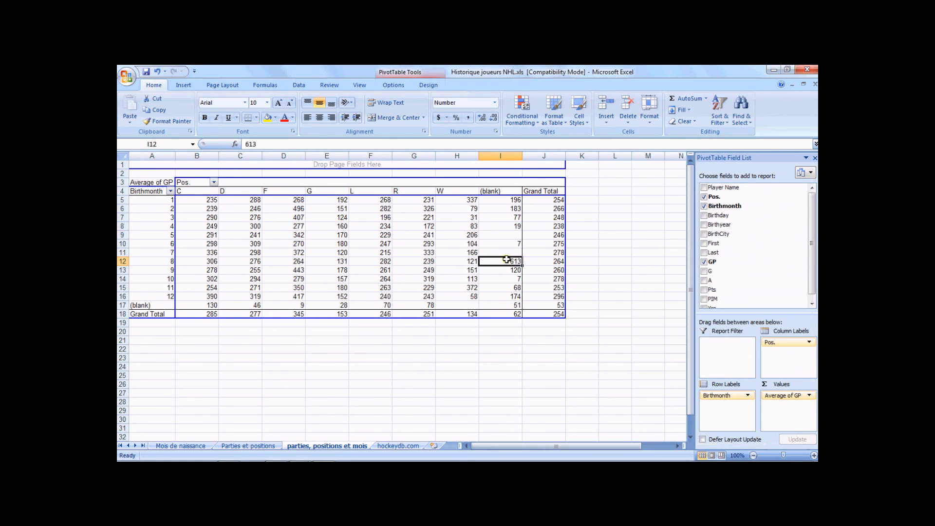
click(497, 237)
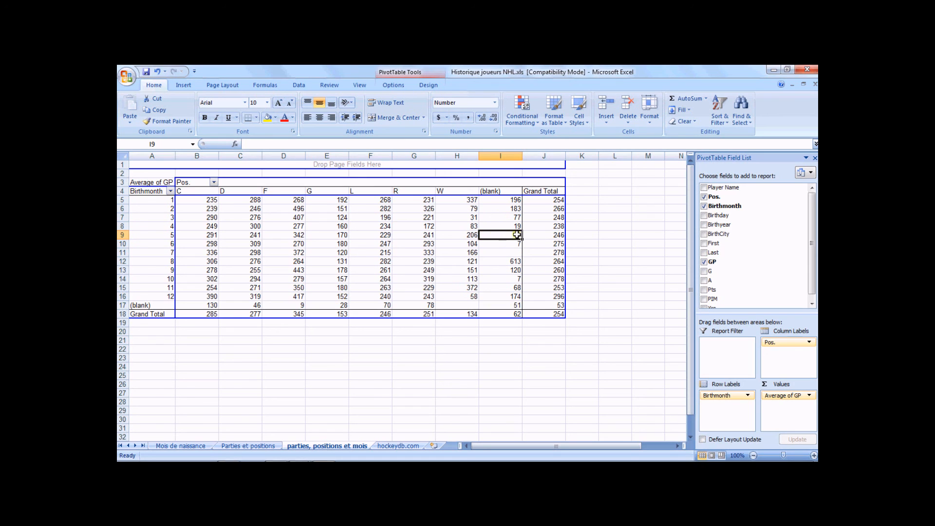
click(499, 191)
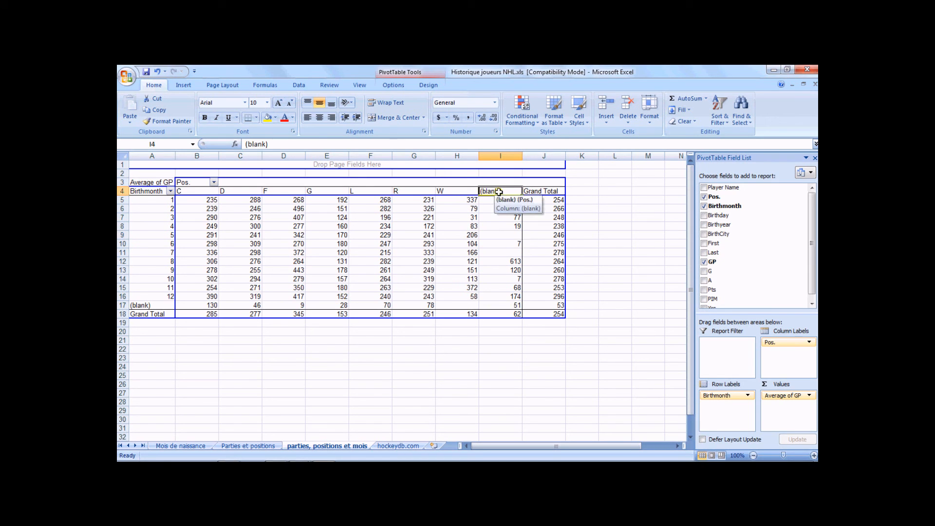
click(511, 235)
click(511, 254)
mouse_move(502, 288)
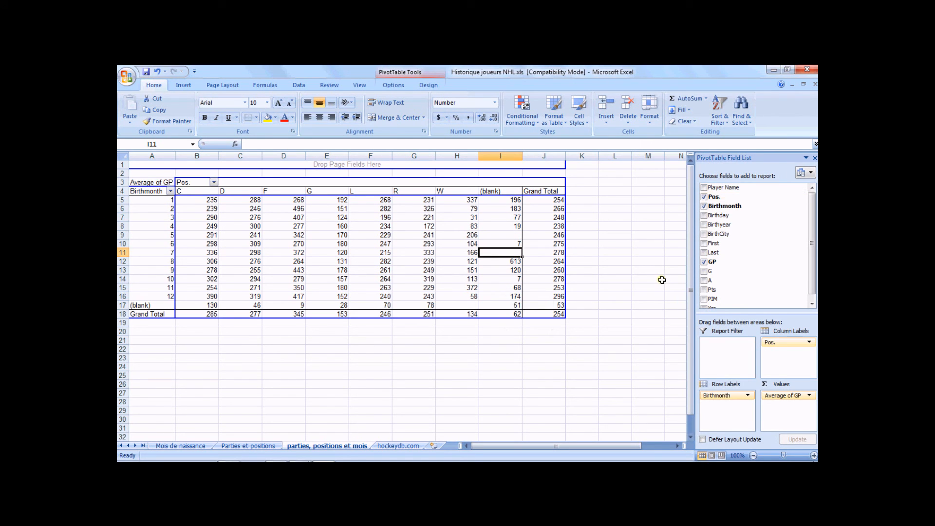
- Compare the Notepad requirements with the three finished pivot table sheets in Excel, ending on "parties, positions et mois"
key(alt+Tab)
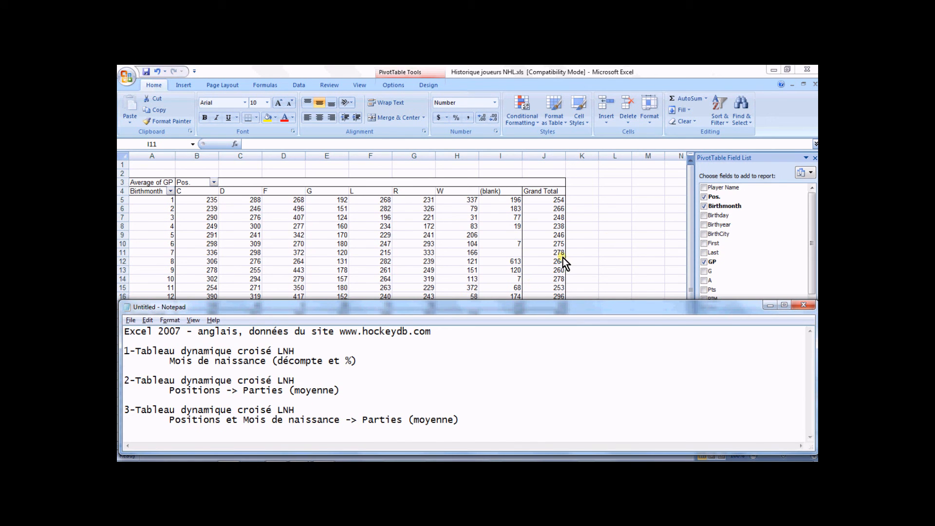
key(alt+Tab)
click(183, 445)
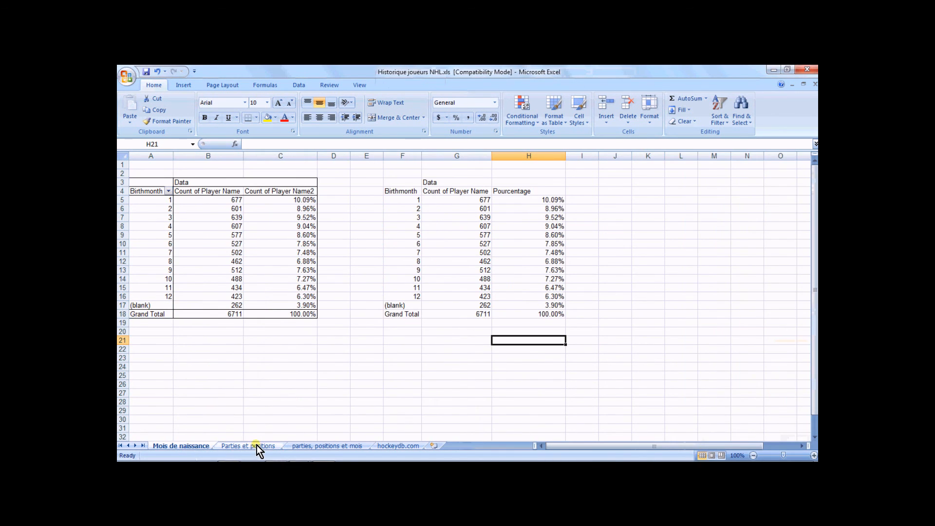
click(256, 445)
click(324, 448)
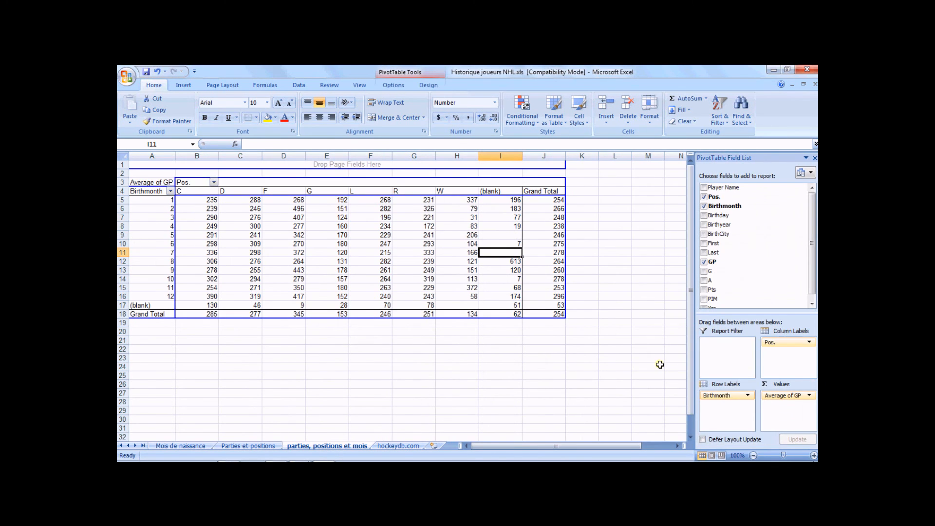